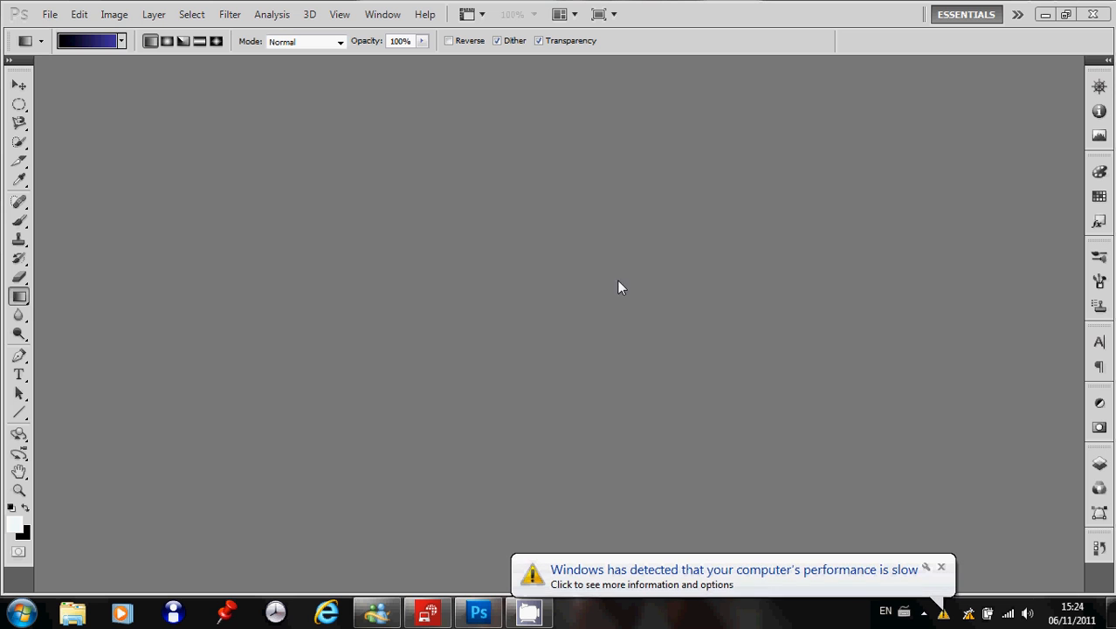
Open the MAIN TEMPLATE Photoshop file from the photoshop folder.
click(943, 570)
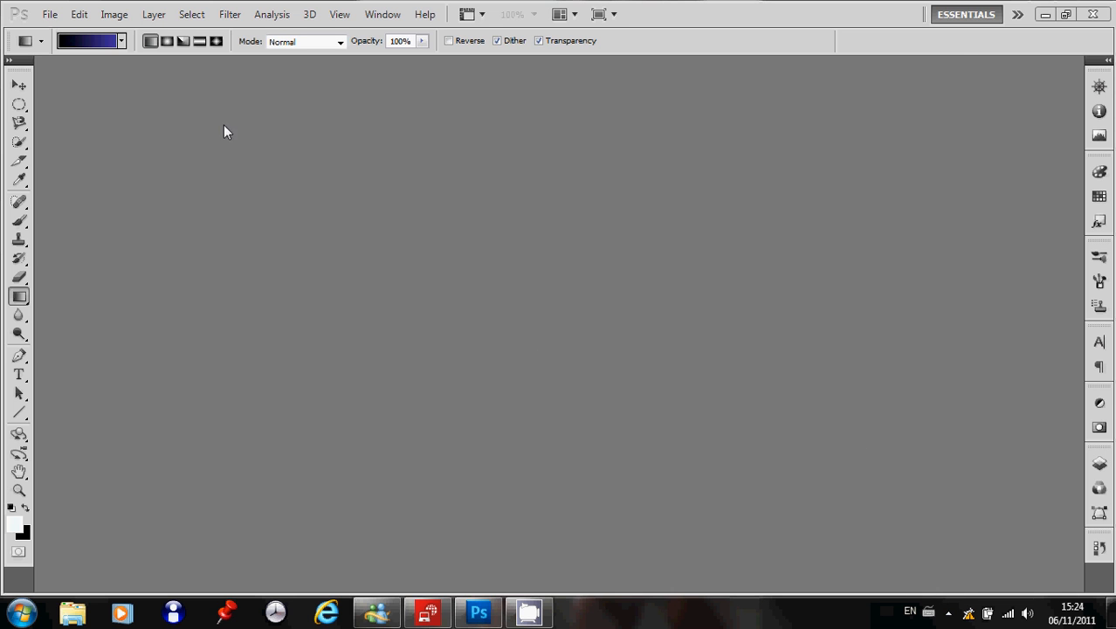
click(50, 15)
click(87, 50)
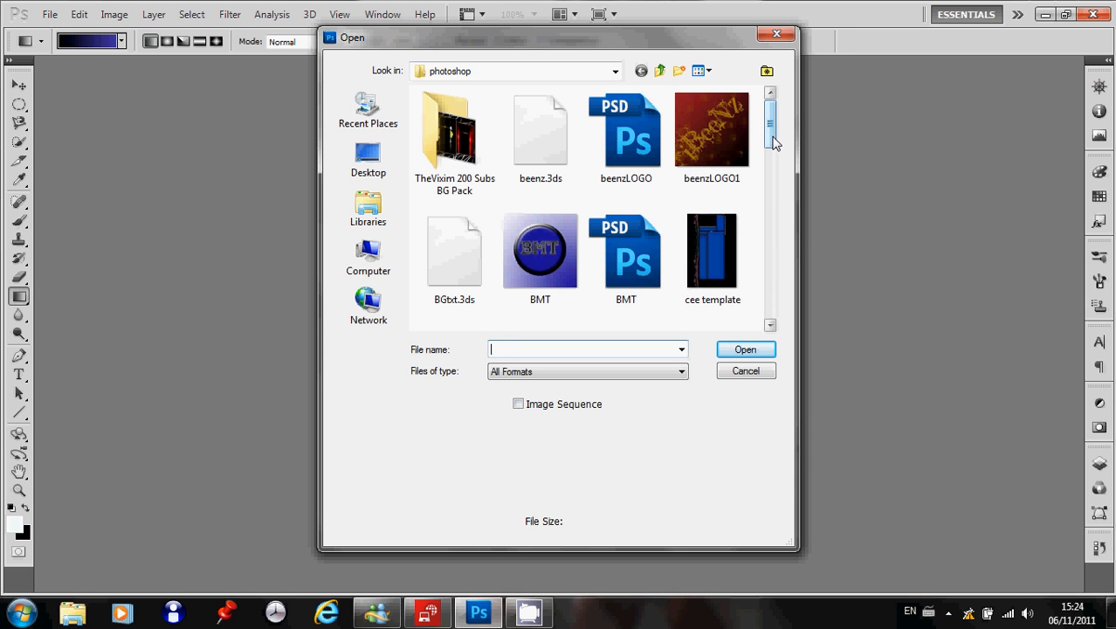
drag(774, 142, 773, 172)
click(475, 263)
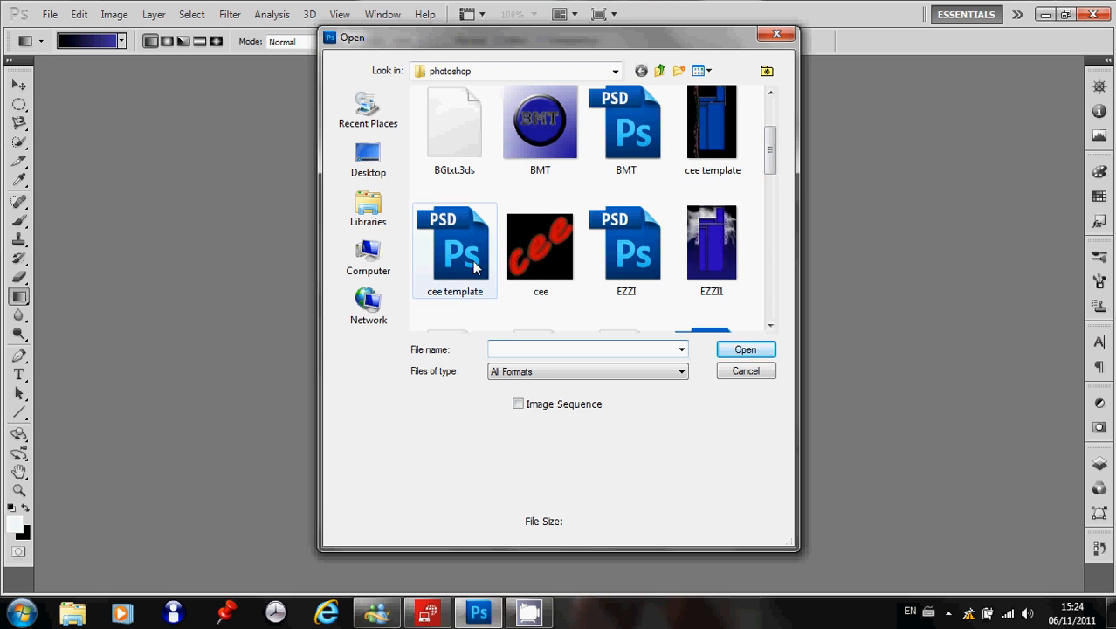
click(644, 236)
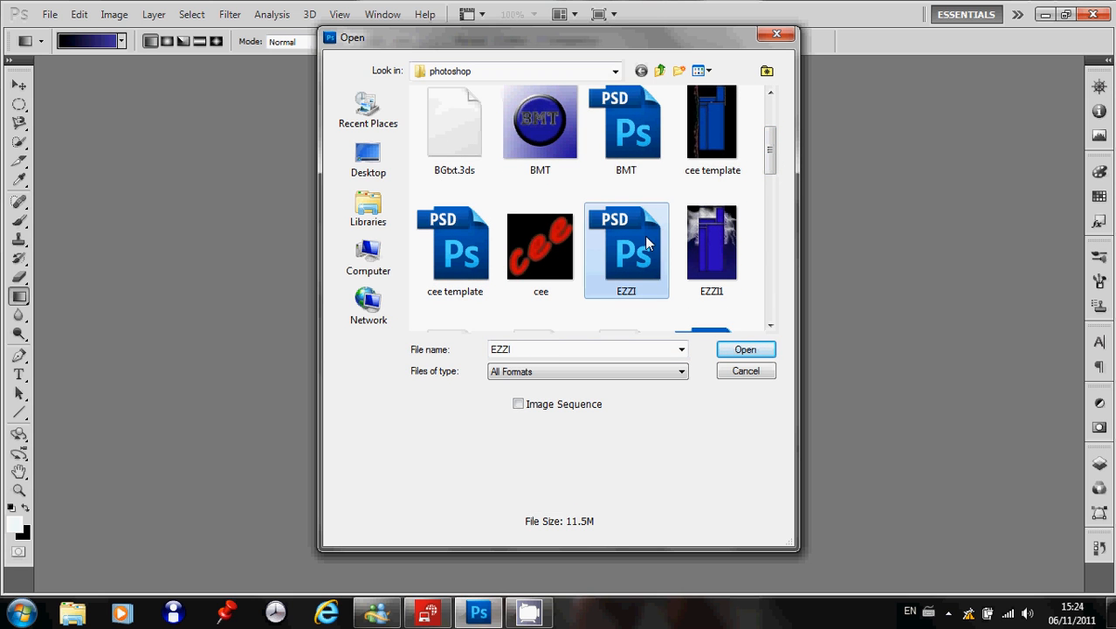
click(634, 135)
drag(775, 168, 765, 215)
click(727, 221)
click(719, 245)
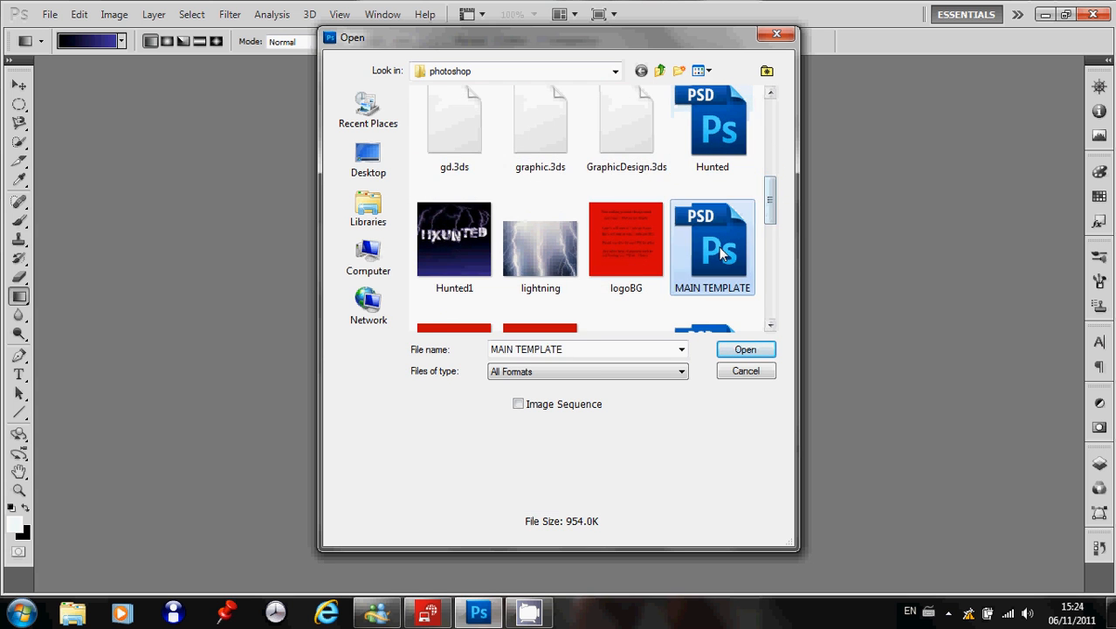
click(740, 358)
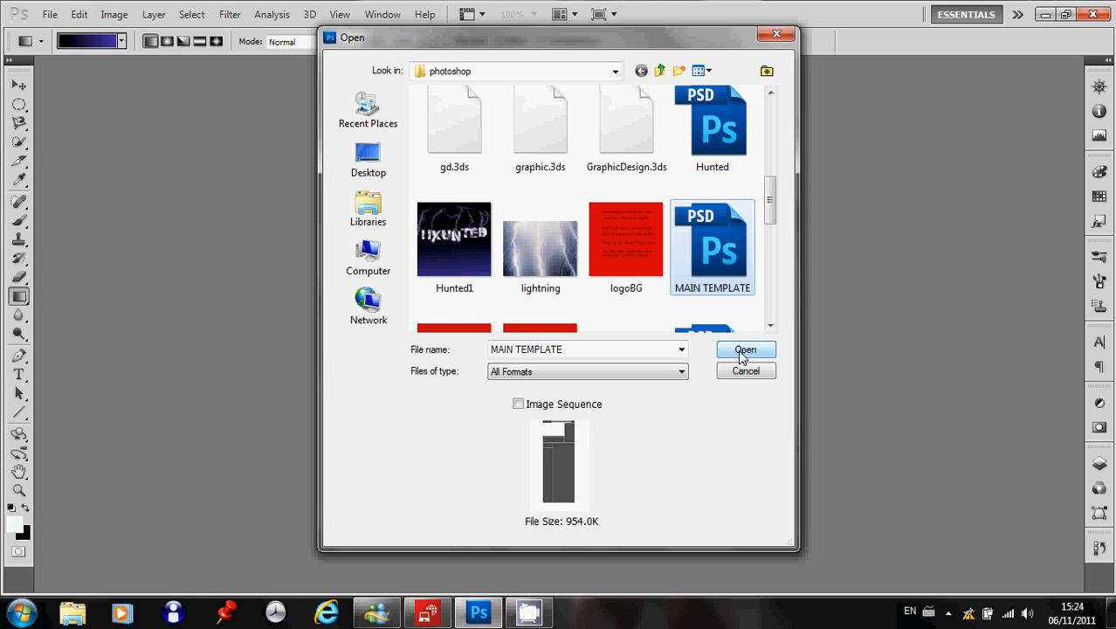
click(740, 354)
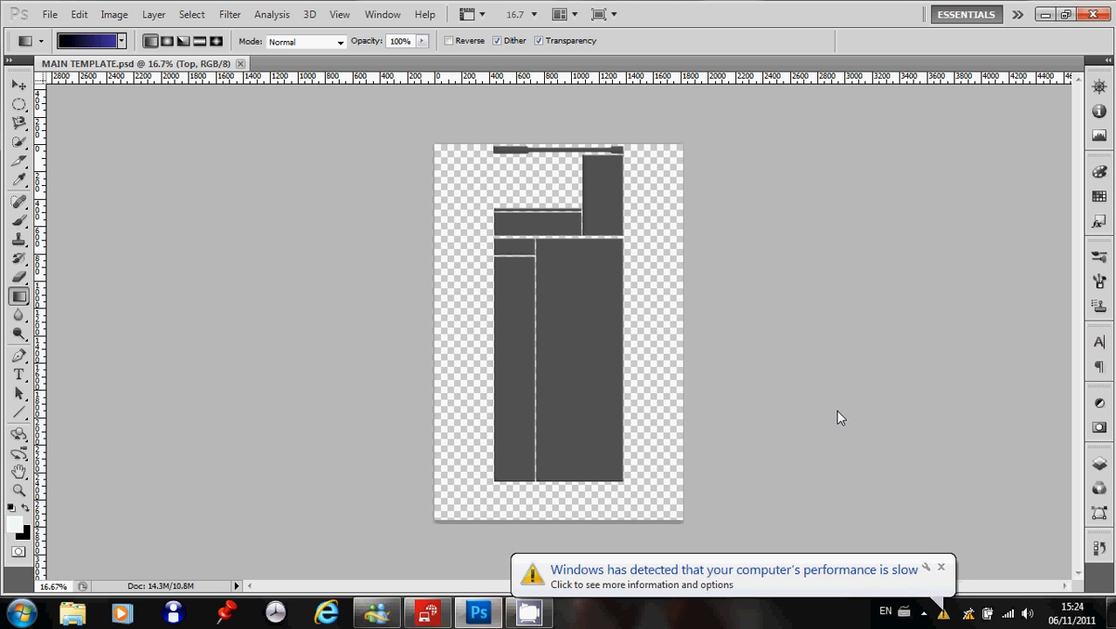
click(941, 566)
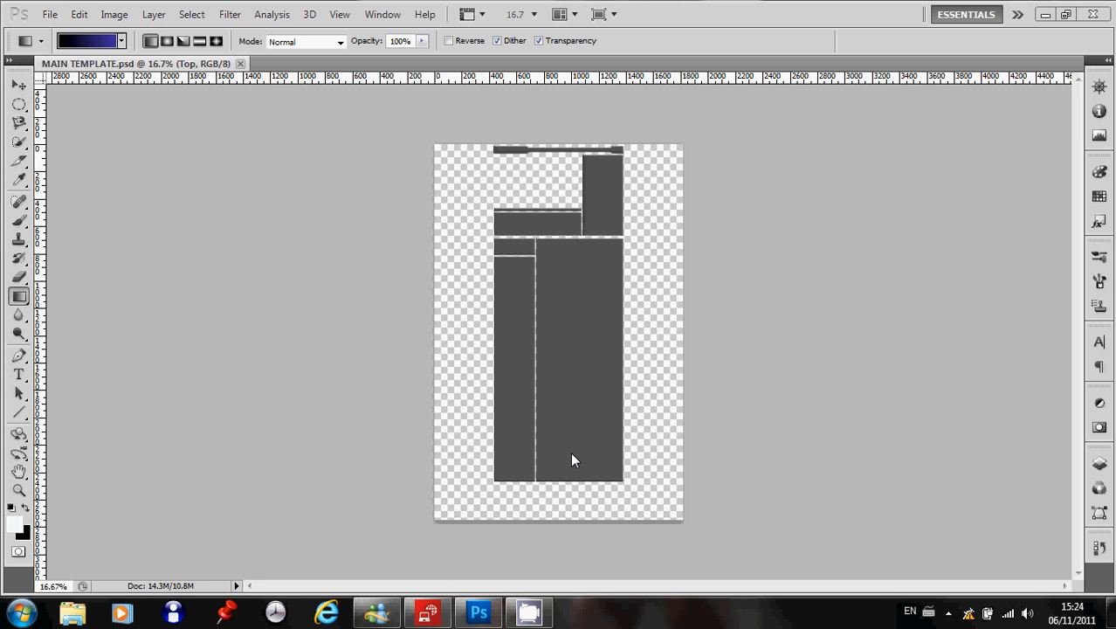
Activate the Type tool and choose the graffonti.3d.drop font.
click(49, 14)
click(320, 192)
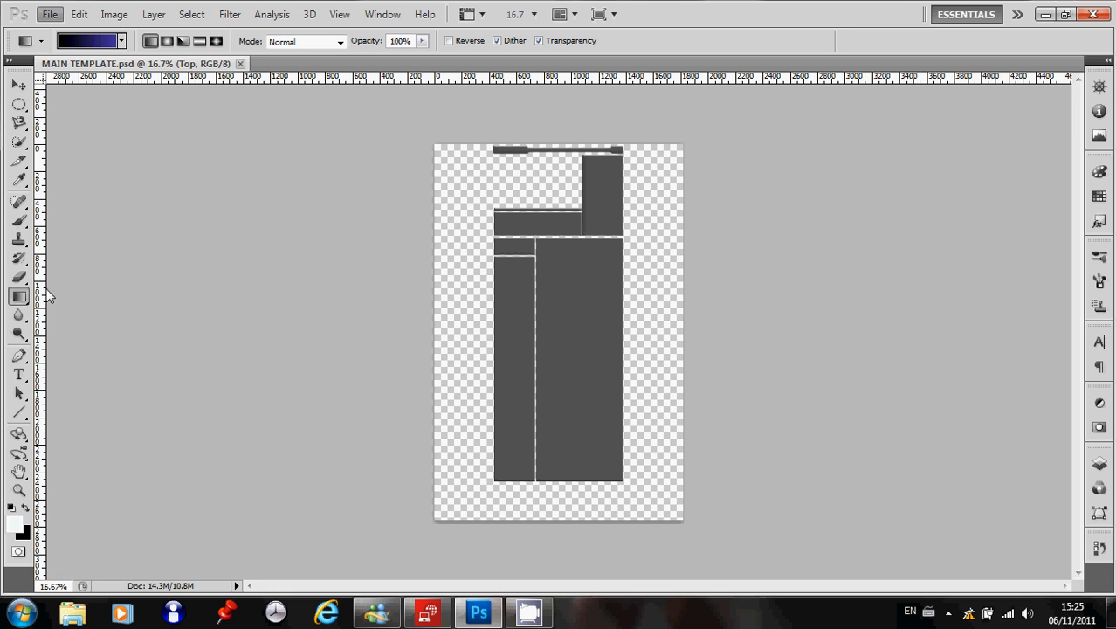
click(19, 374)
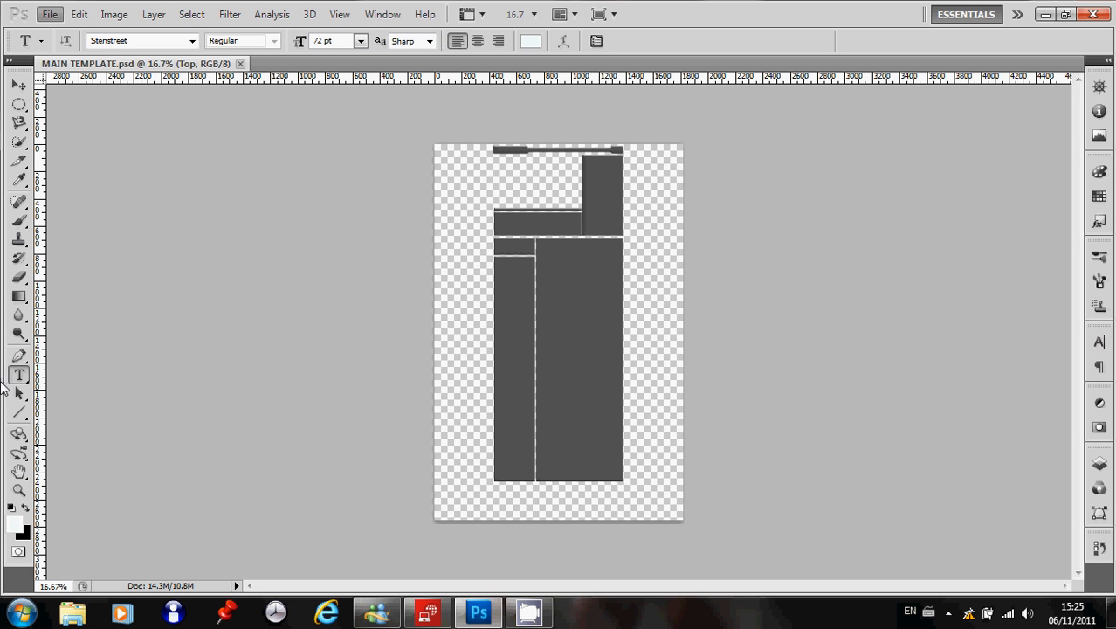
click(192, 41)
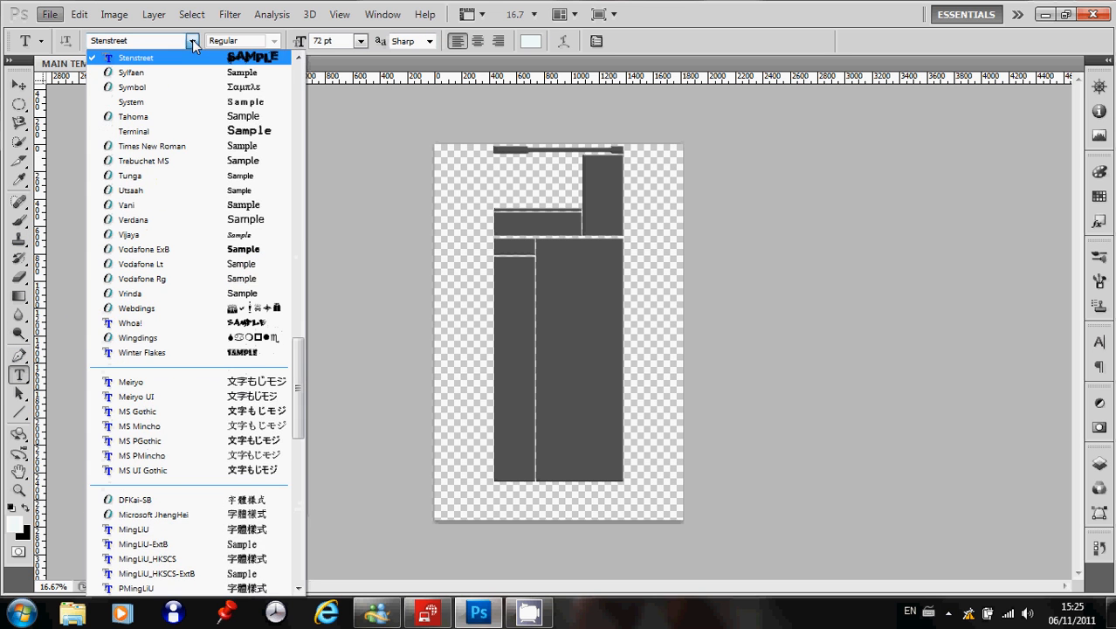
drag(298, 369, 300, 171)
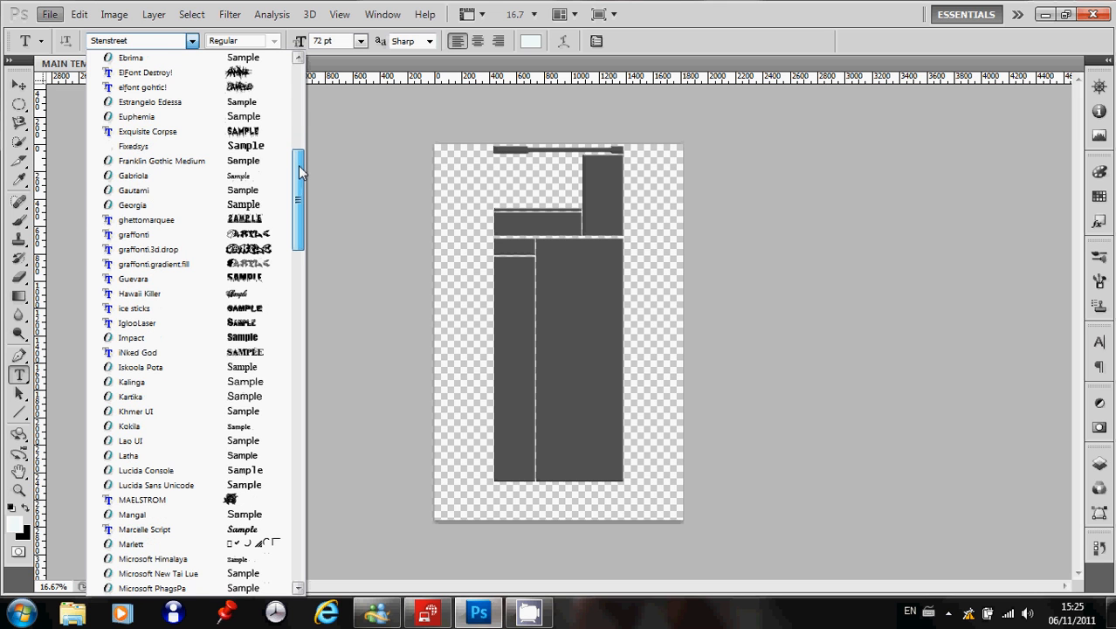
click(250, 251)
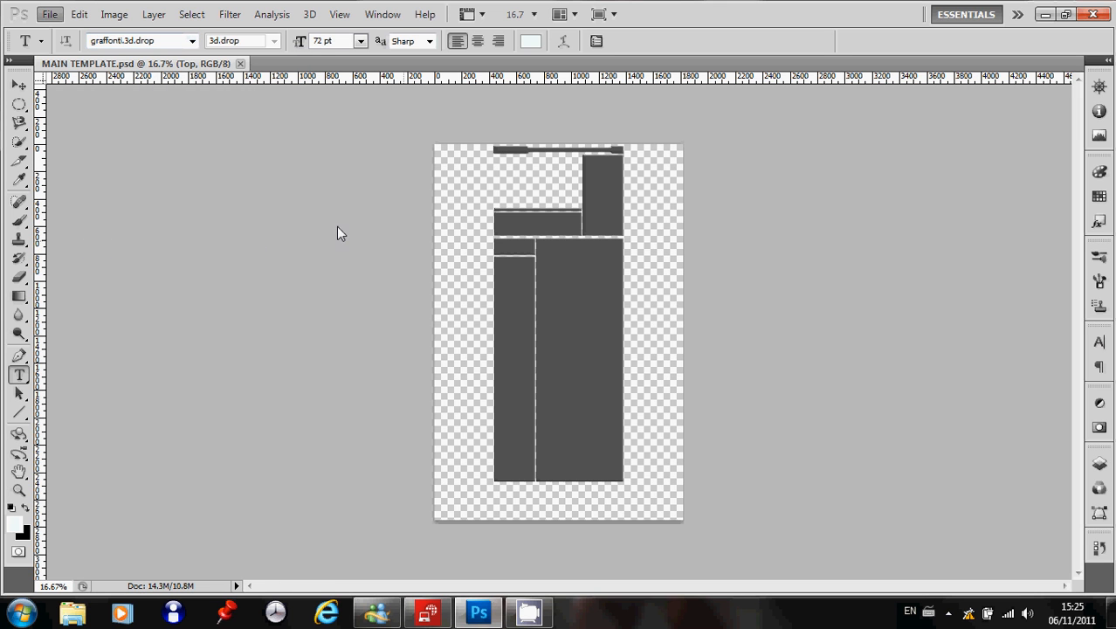
Change the Type tool's font to Blazed.
click(192, 41)
drag(297, 219, 298, 104)
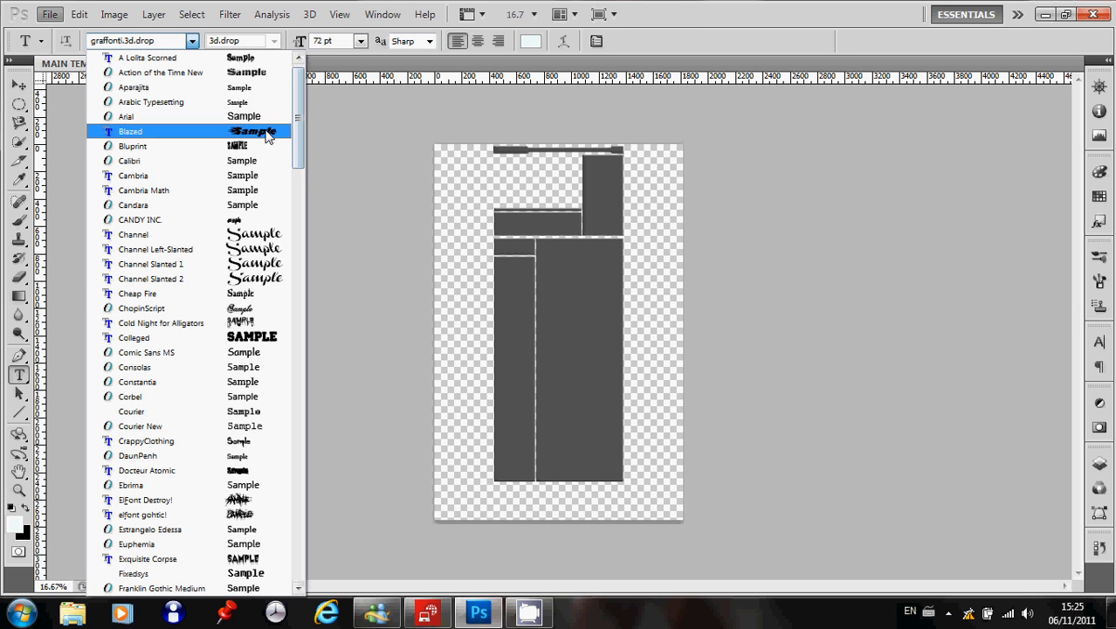
click(268, 137)
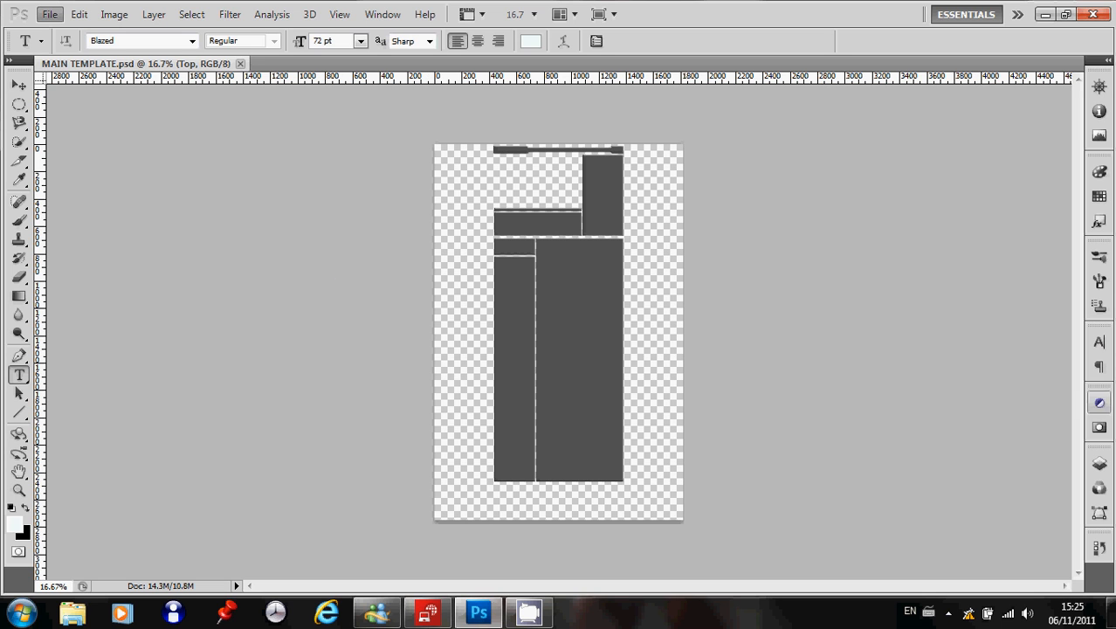
Add a new layer and place the text "CeeDesigns" across the template's narrow left column.
click(1100, 467)
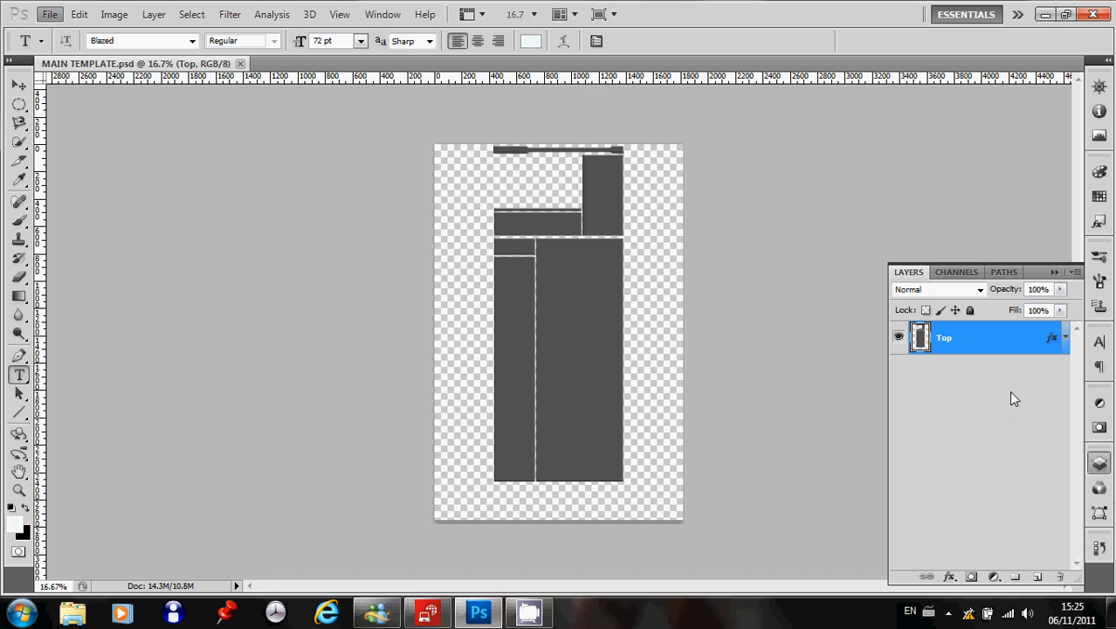
click(1036, 577)
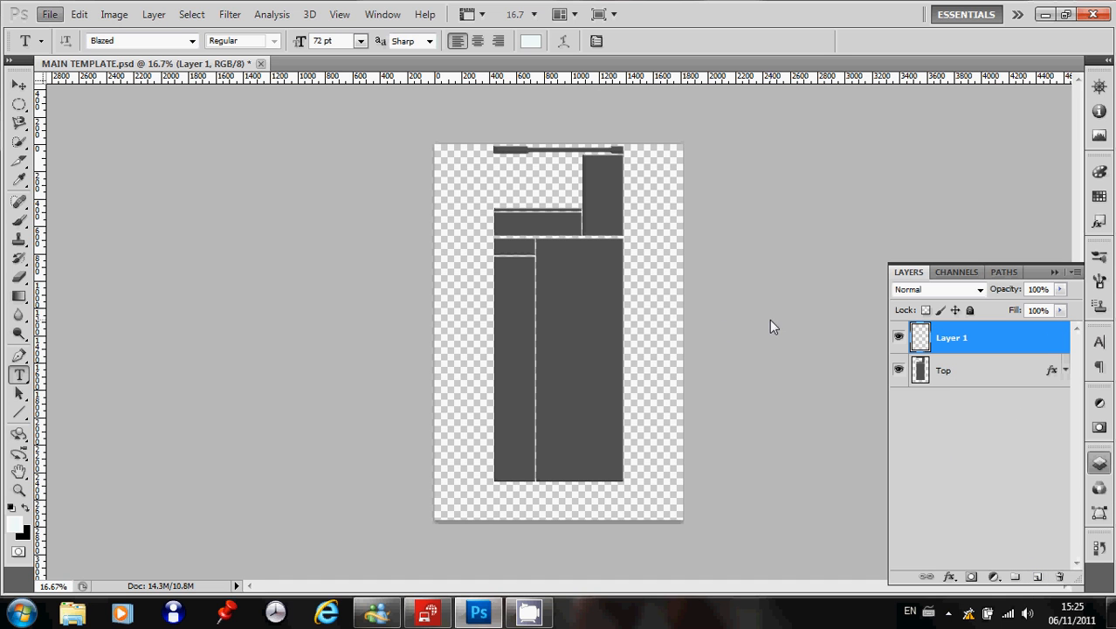
click(453, 299)
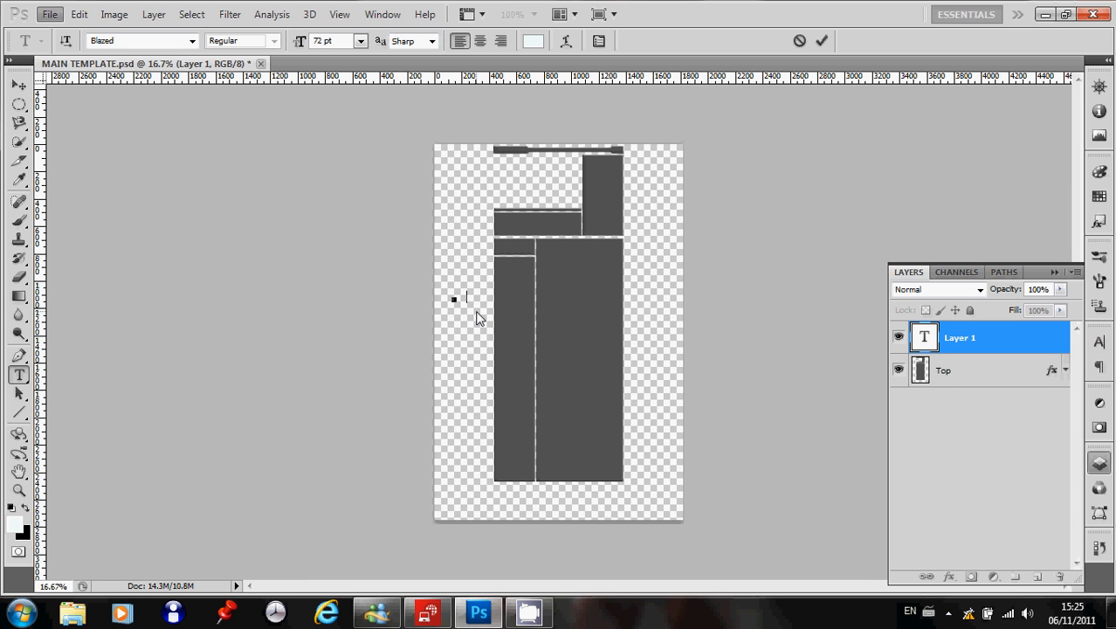
text(hello )
text(esigns)
Try to recolour the CeeDesigns text to near-black, select all its characters and commit the text.
click(532, 41)
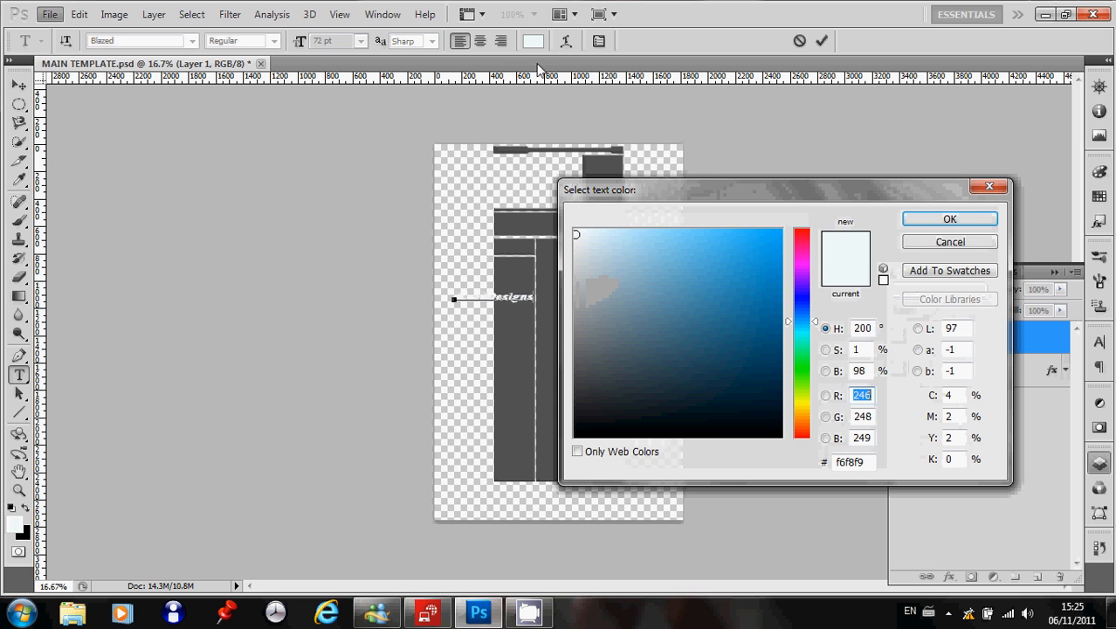
click(583, 431)
click(911, 224)
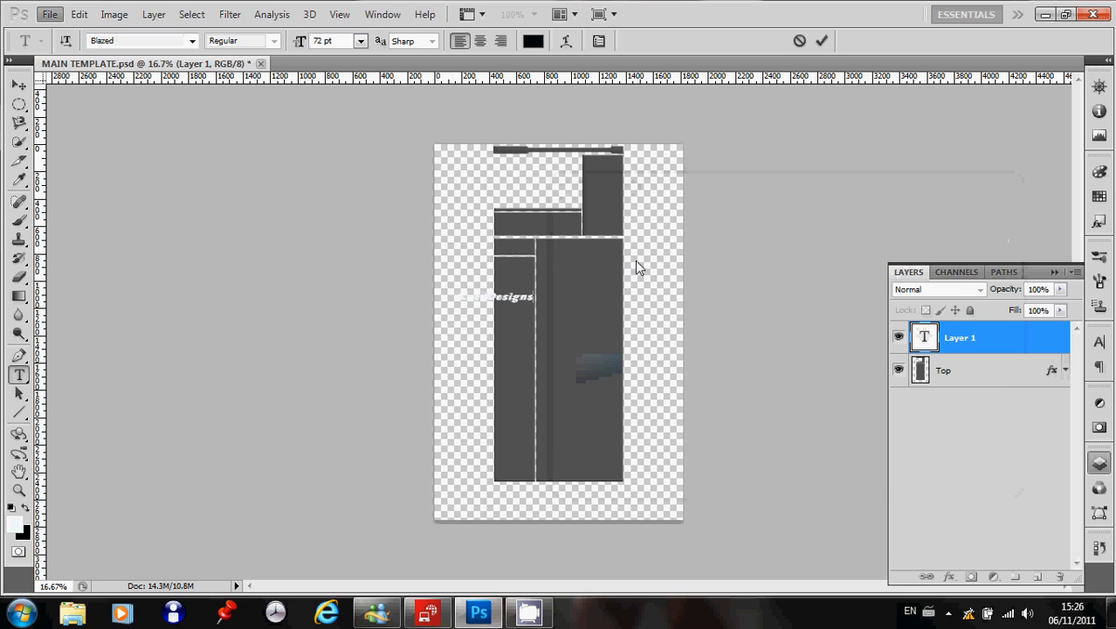
drag(532, 296, 455, 302)
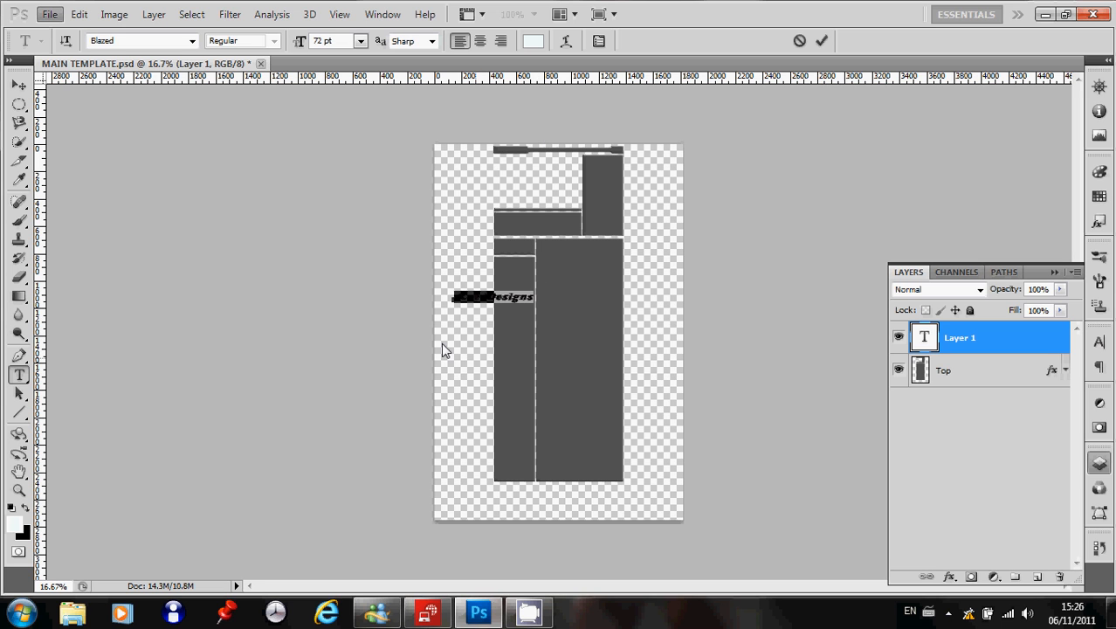
click(19, 84)
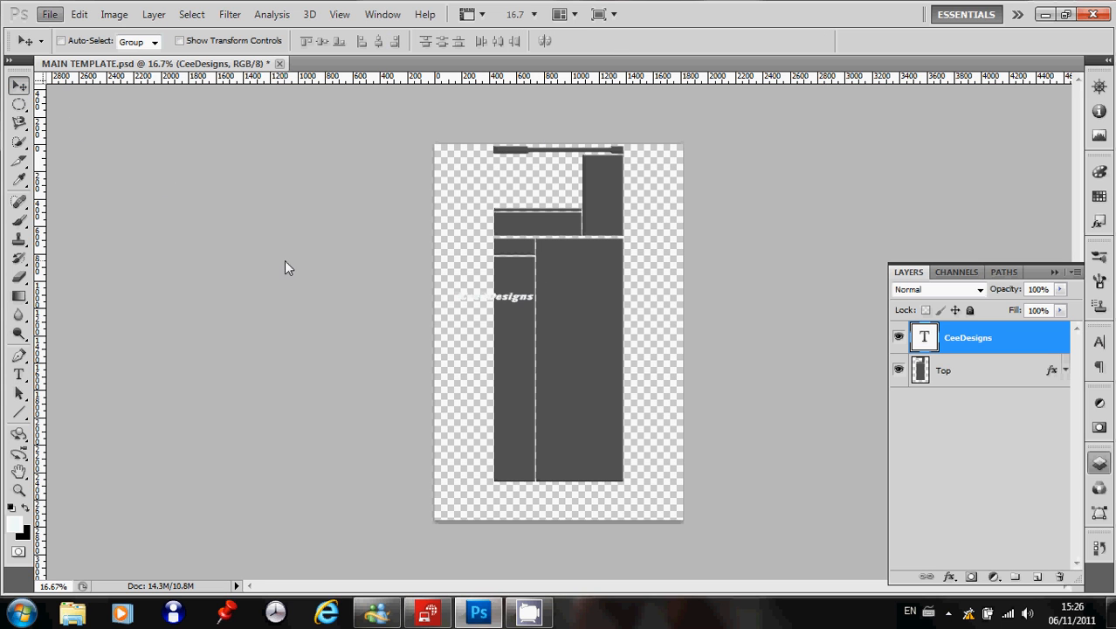
Try to re-enter the CeeDesigns text for editing and delete the stray empty text layer above it.
click(19, 374)
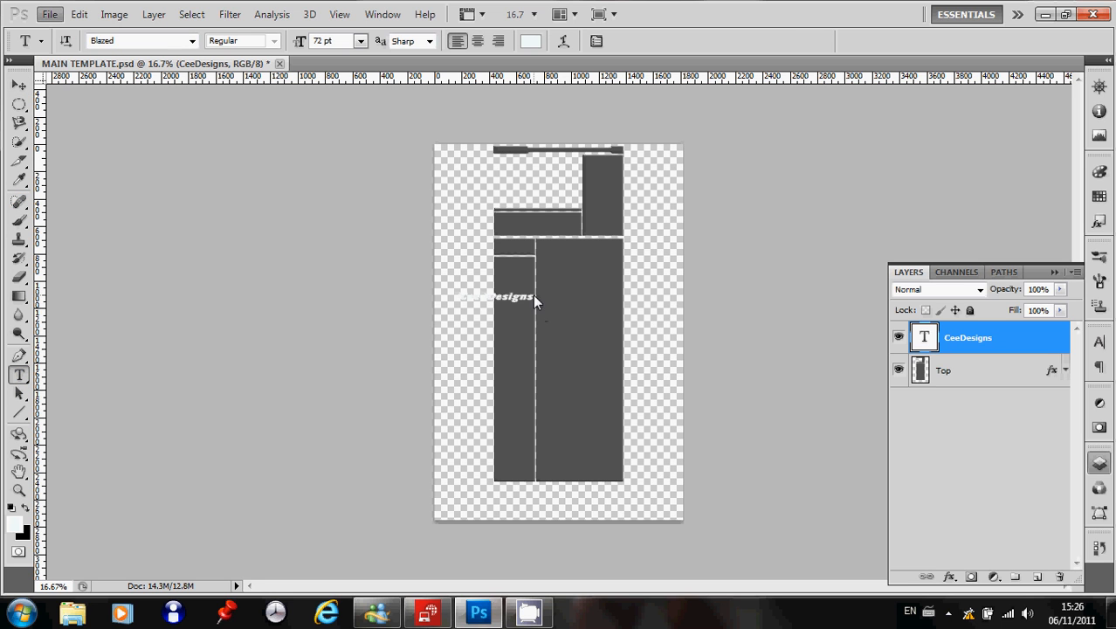
click(453, 295)
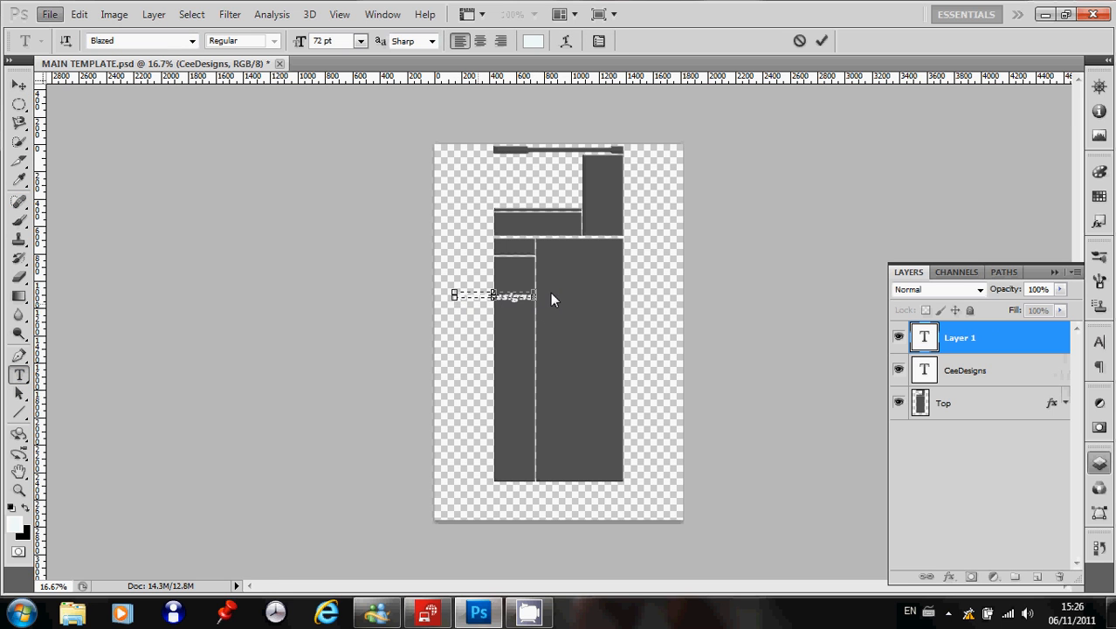
click(975, 336)
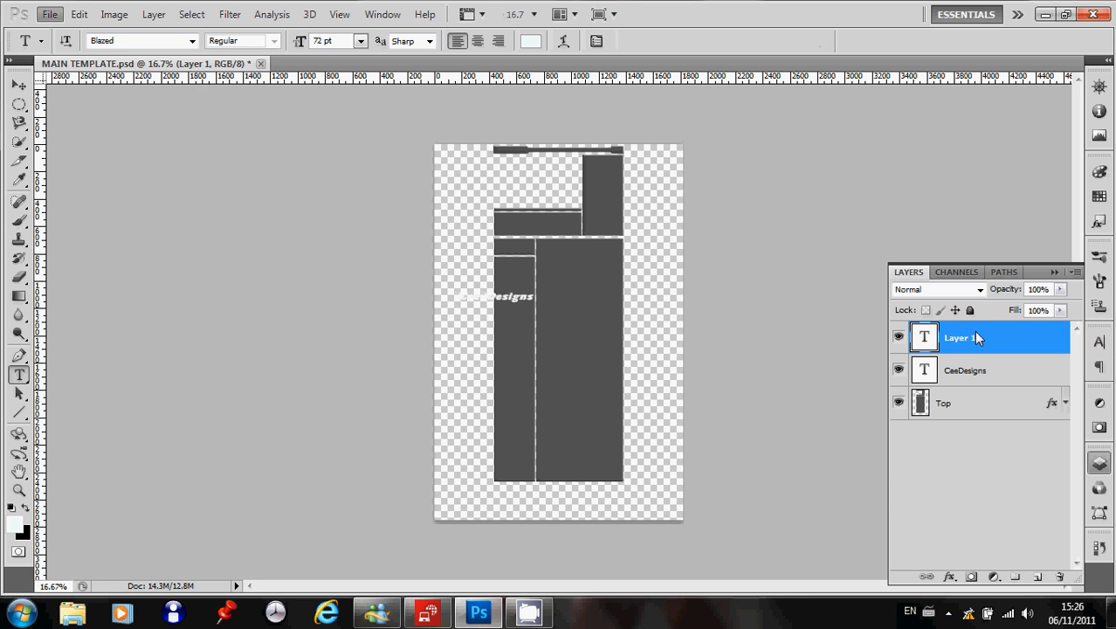
right_click(976, 340)
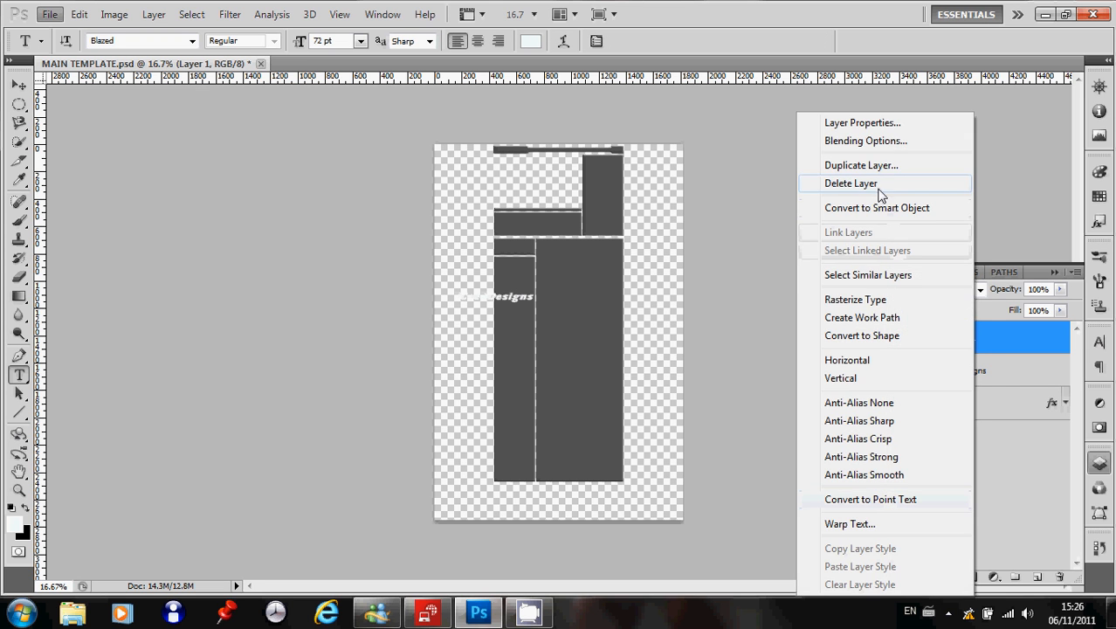
click(877, 187)
click(466, 232)
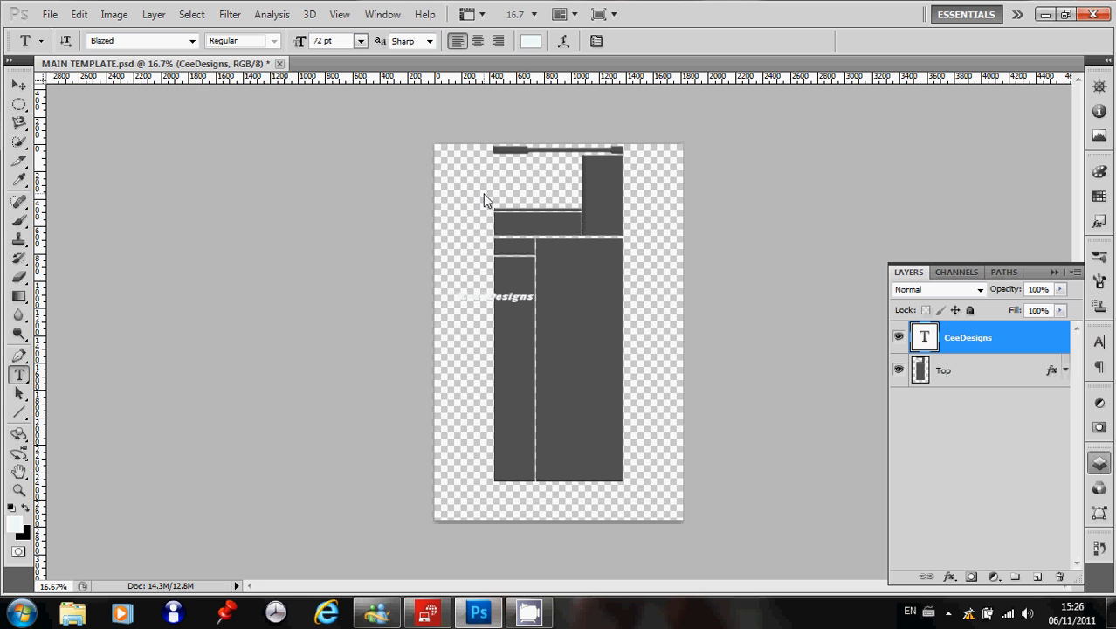
Delete the CeeDesigns text layer.
right_click(952, 335)
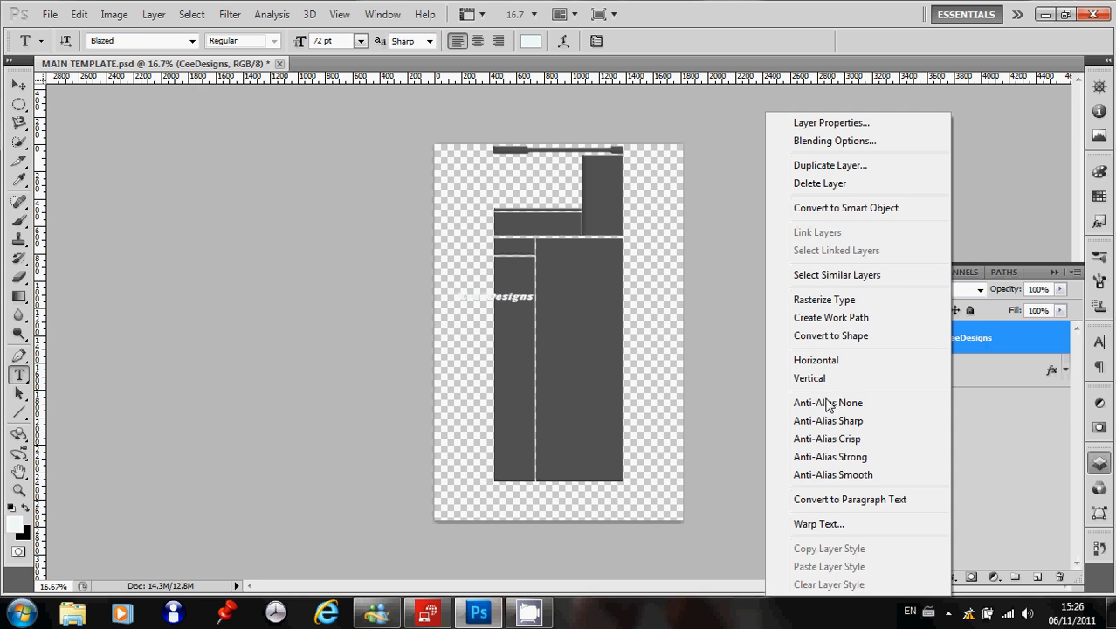
click(846, 184)
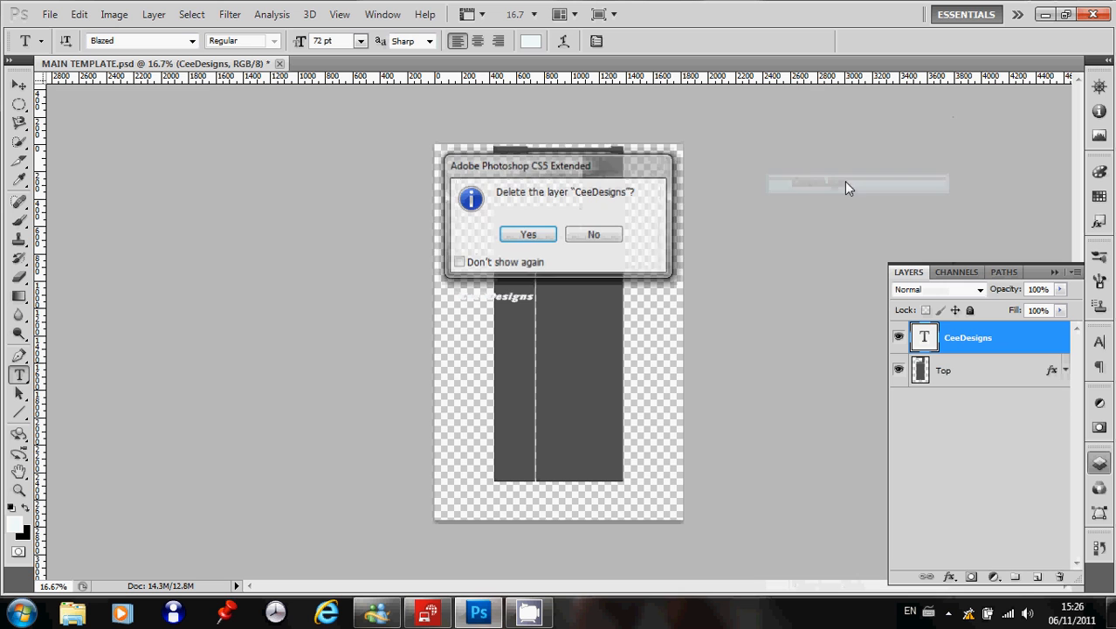
click(531, 232)
Set the text colour to near-black 050505 and enter the text "Cee Designs" starting in the canvas's empty left margin.
click(529, 41)
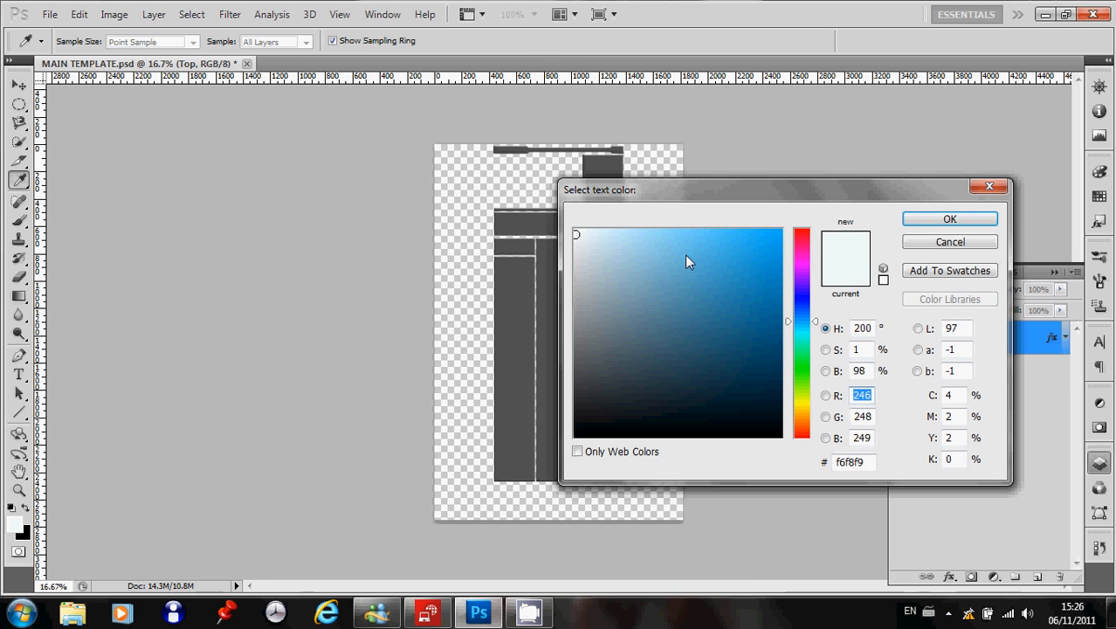
click(581, 436)
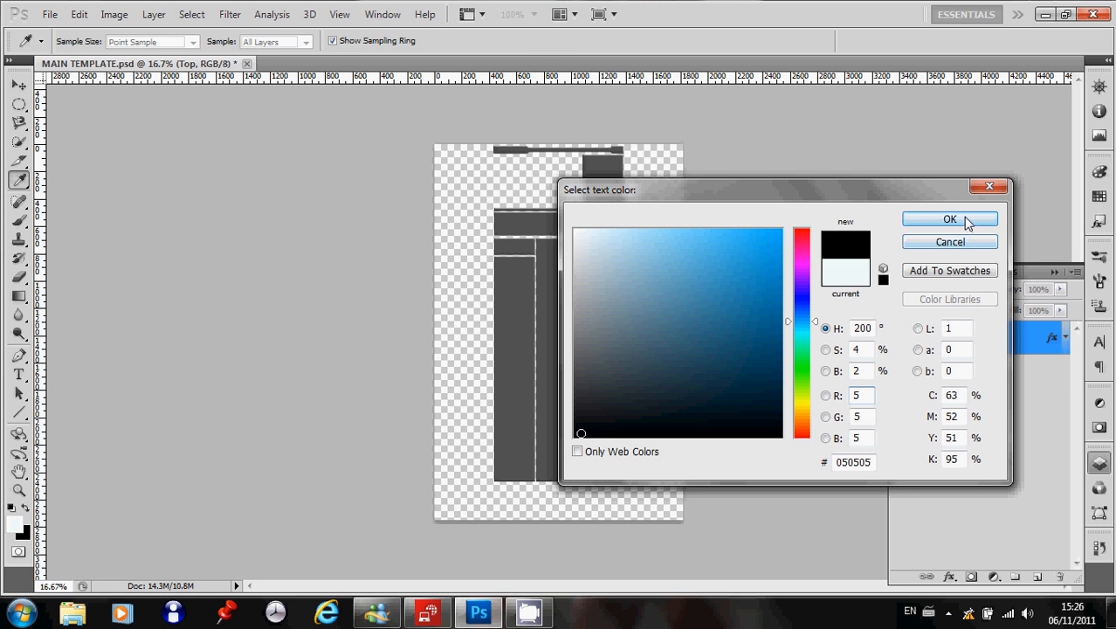
click(953, 221)
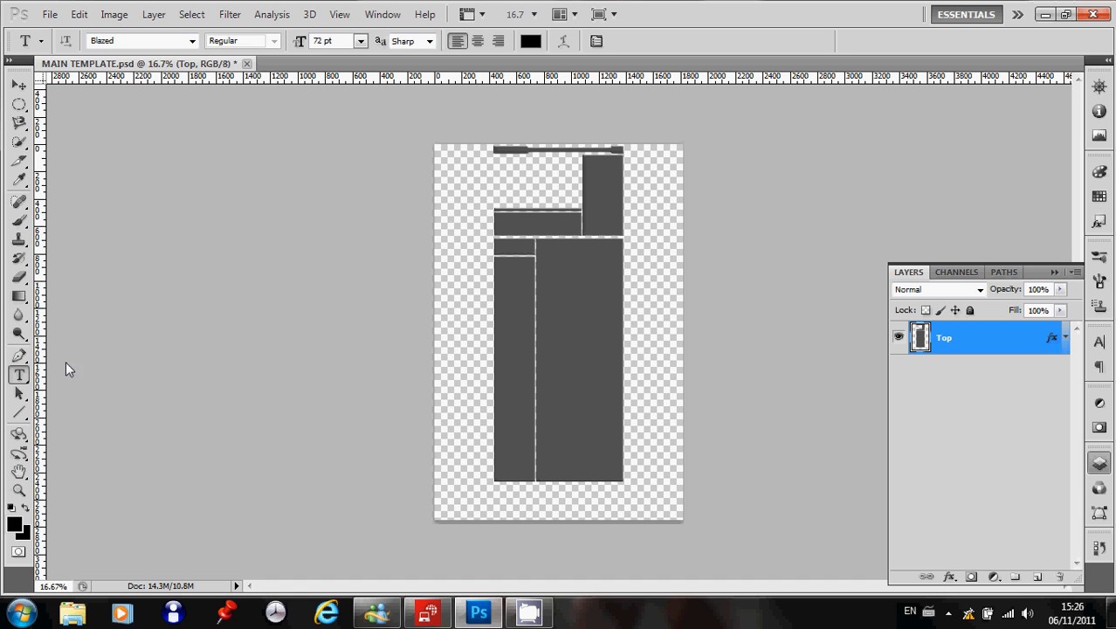
click(463, 314)
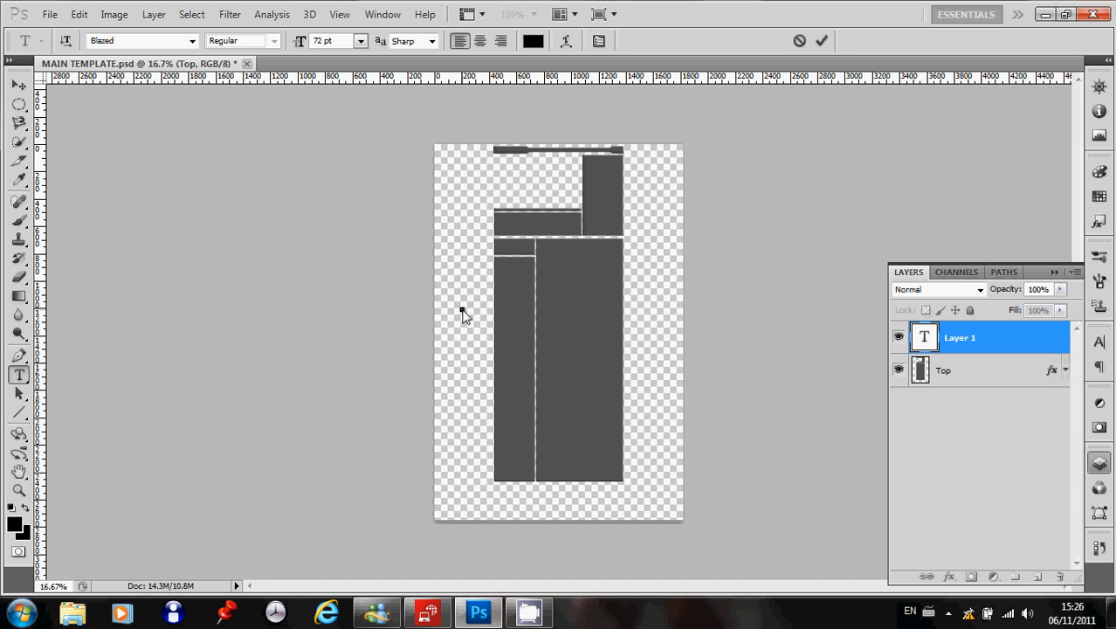
text(Tee Designs)
Select all the Cee Designs text, set its font size to 120 pt and commit it.
drag(464, 309, 501, 309)
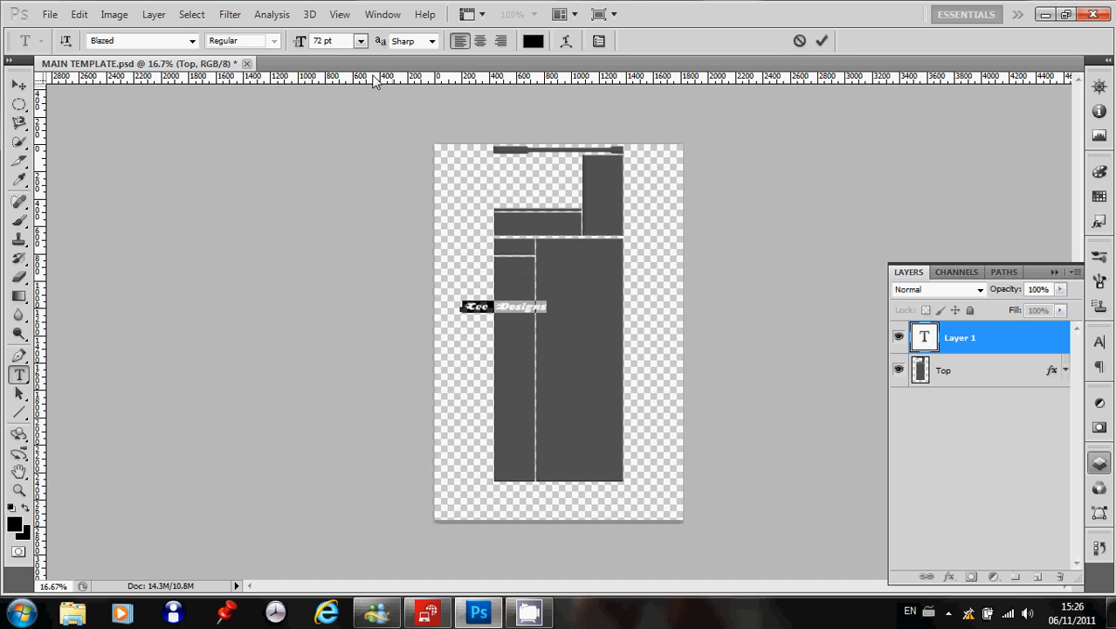
click(360, 41)
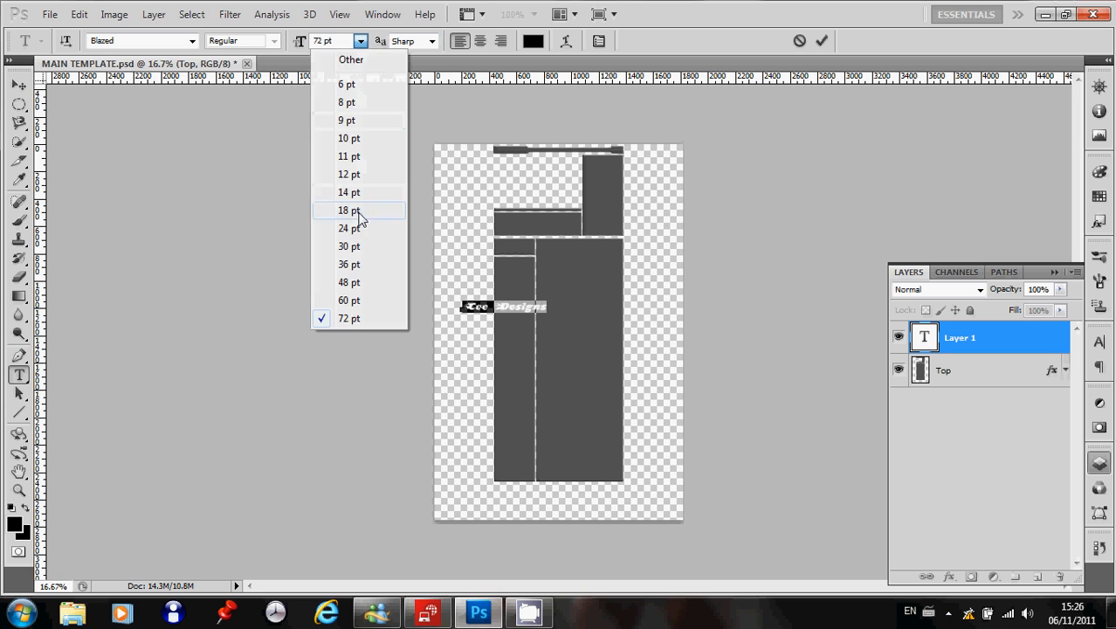
click(320, 41)
double_click(320, 42)
text(150)
key(Return)
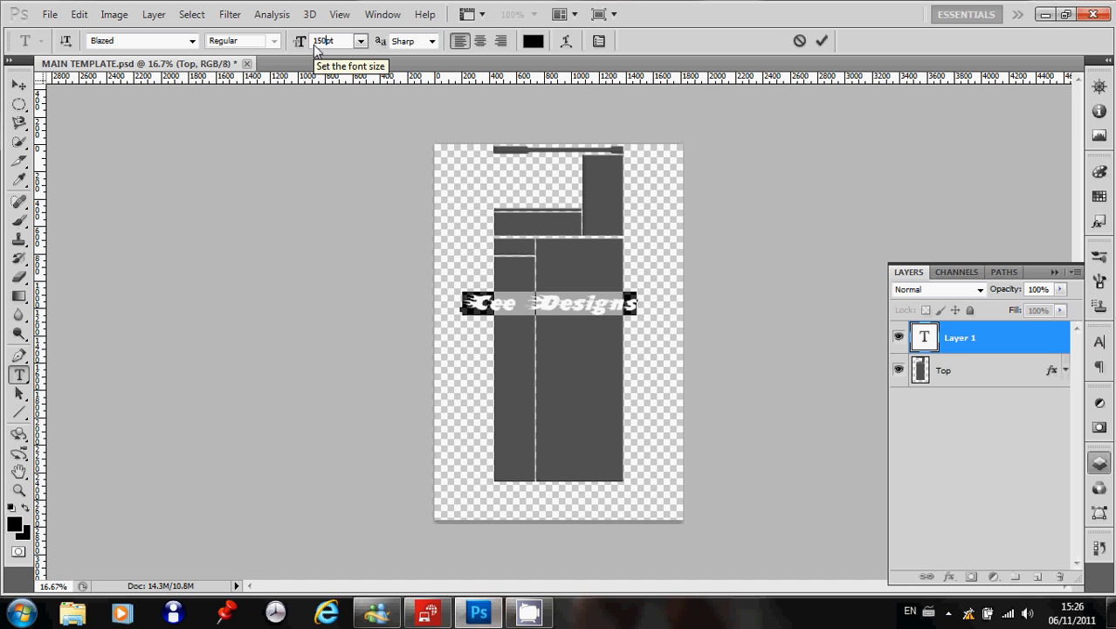
text(120)
key(Return)
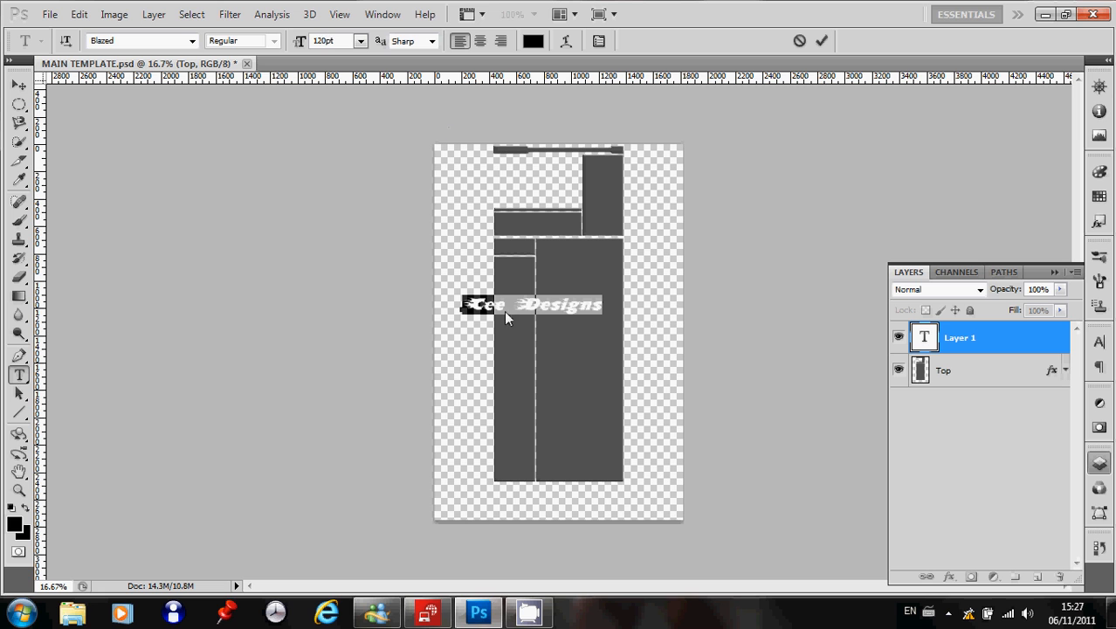
click(19, 85)
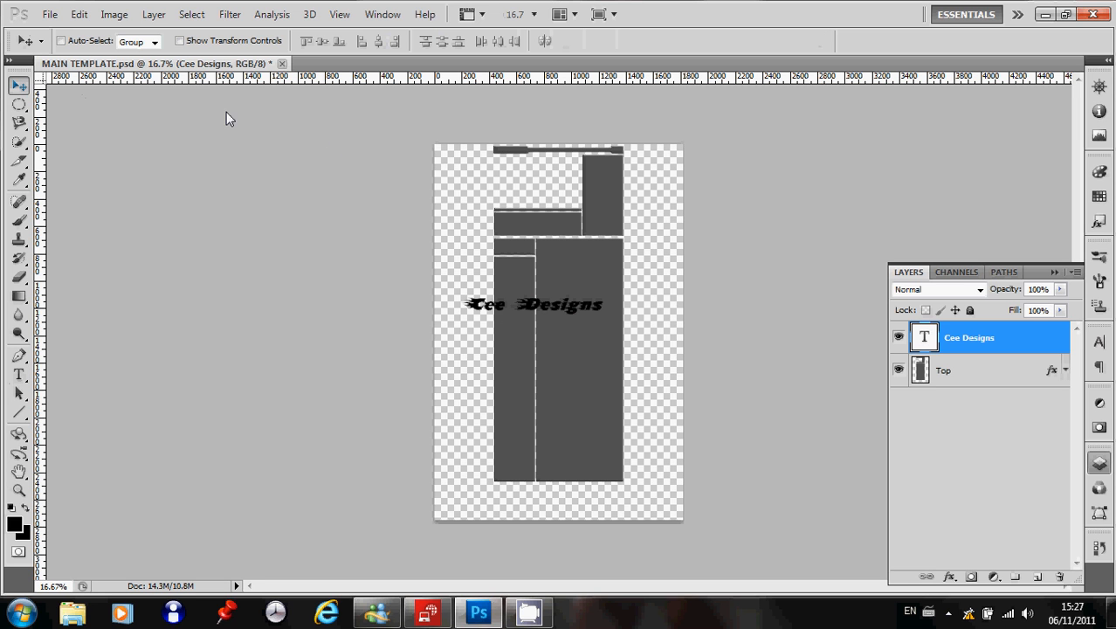
Rasterize the Cee Designs text layer and rotate it to -90° with Free Transform.
right_click(981, 329)
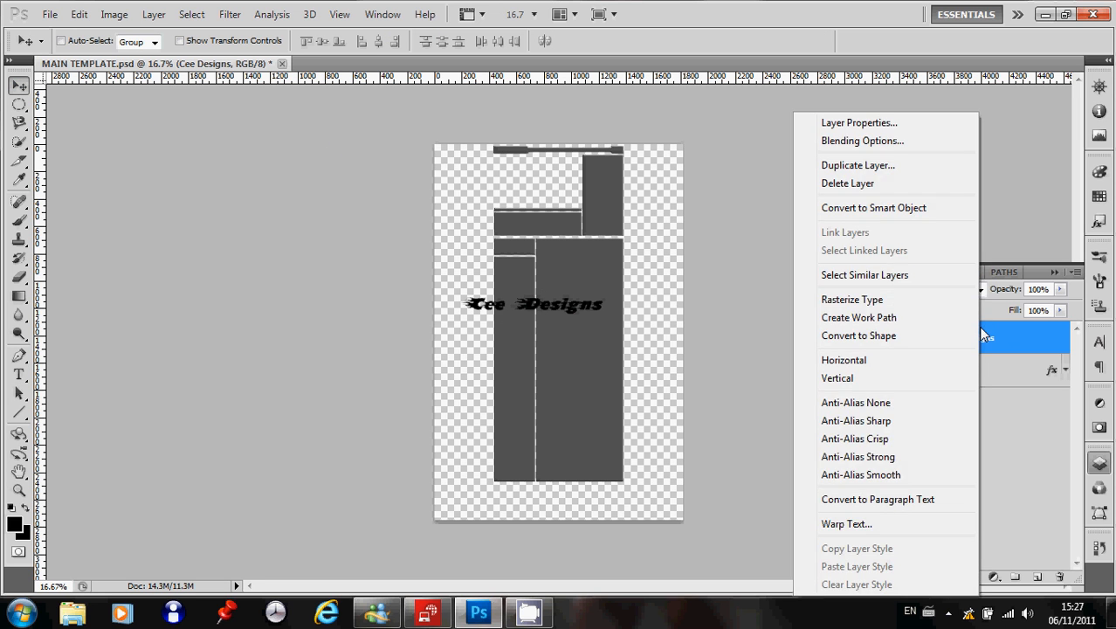
click(871, 300)
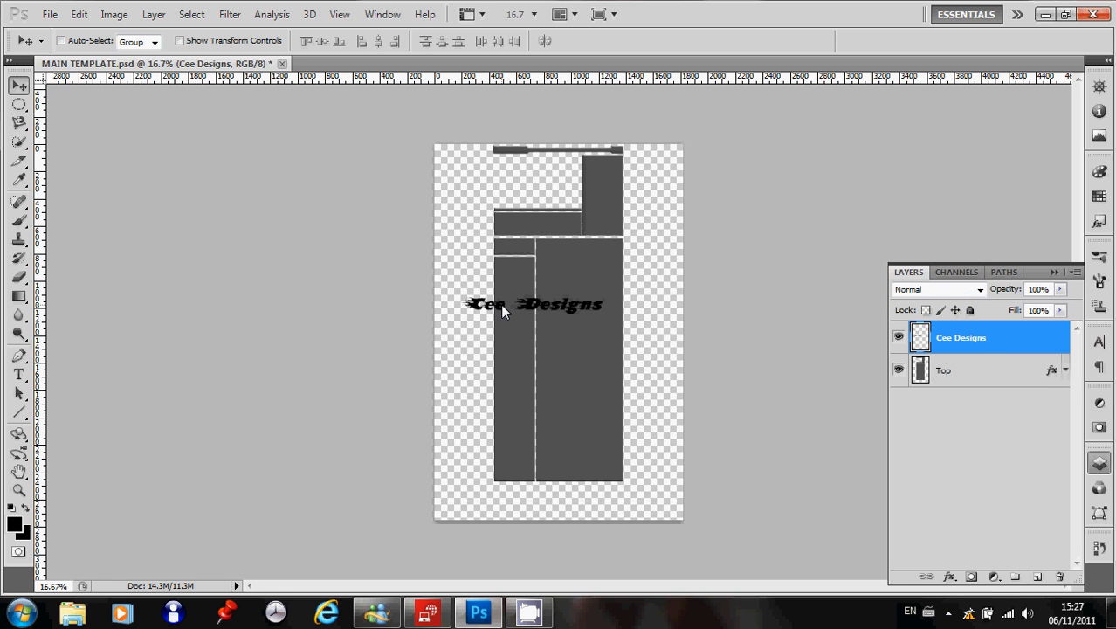
key(ctrl+t)
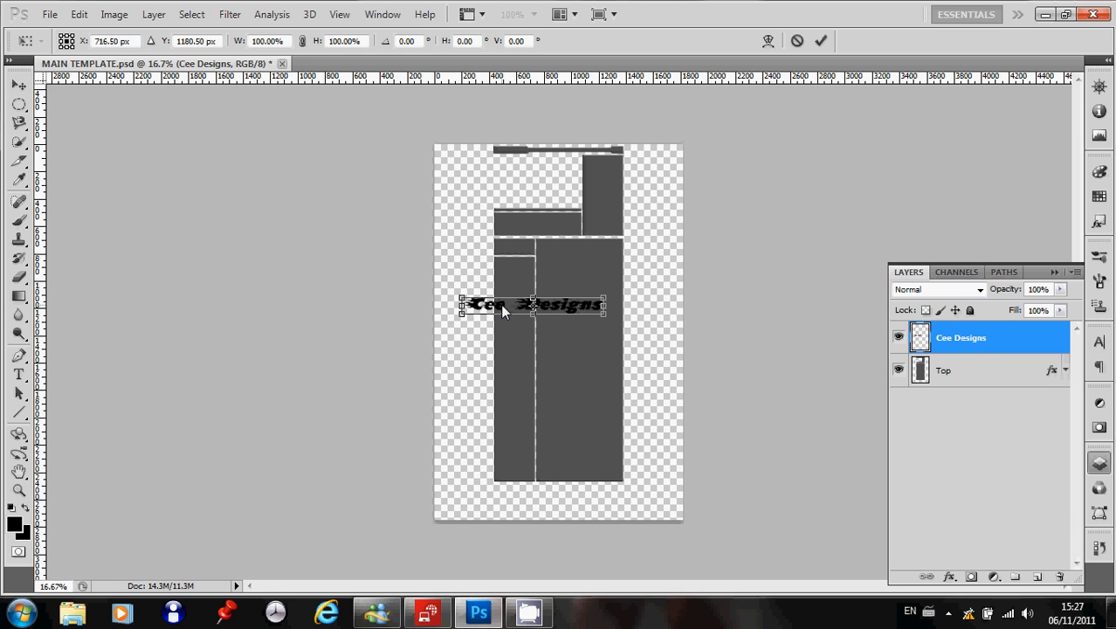
mouse_move(502, 336)
mouse_down()
mouse_move(535, 369)
mouse_move(558, 379)
mouse_move(566, 371)
mouse_move(507, 331)
mouse_move(490, 339)
mouse_move(493, 320)
mouse_up()
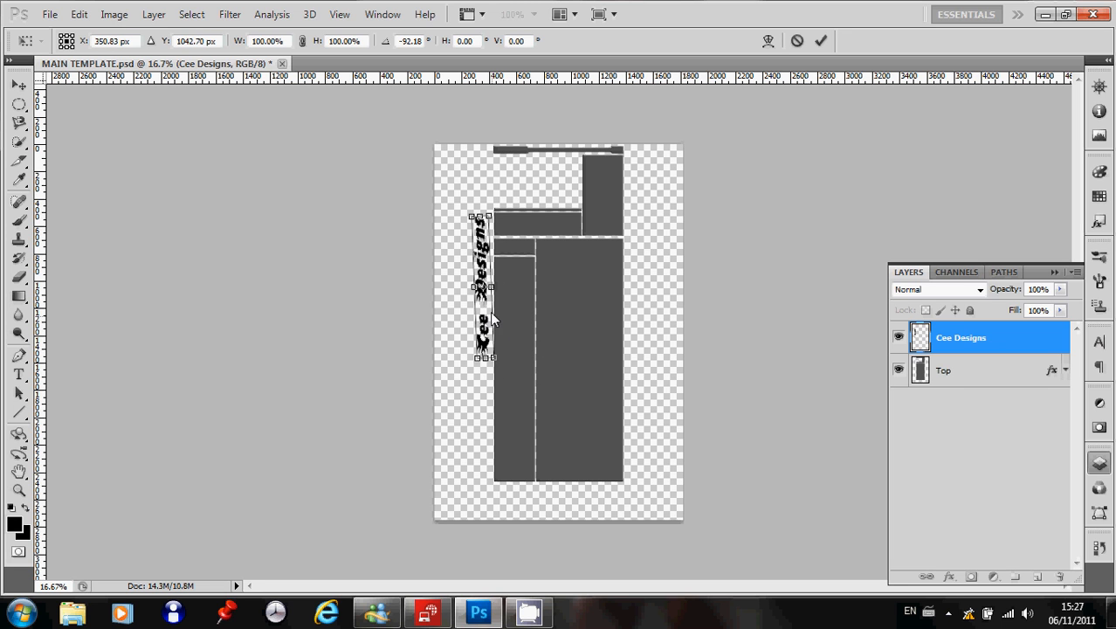
click(418, 42)
text(-90)
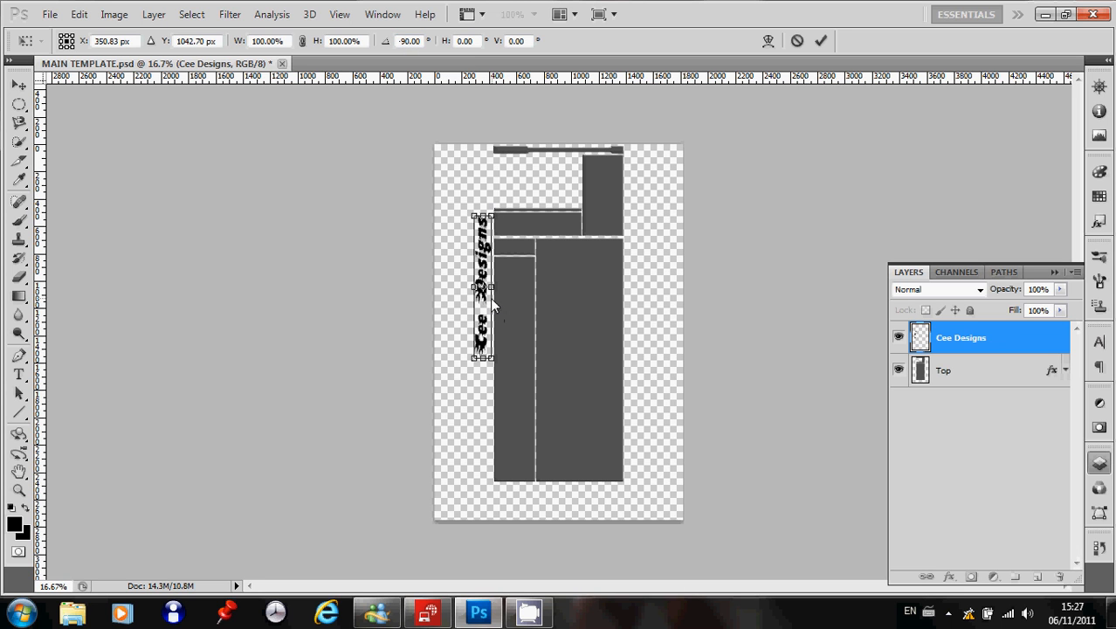
Move the rotated Cee Designs text up and against the left side of the grey layout panels, and apply the transform.
drag(487, 302, 491, 305)
drag(487, 301, 490, 273)
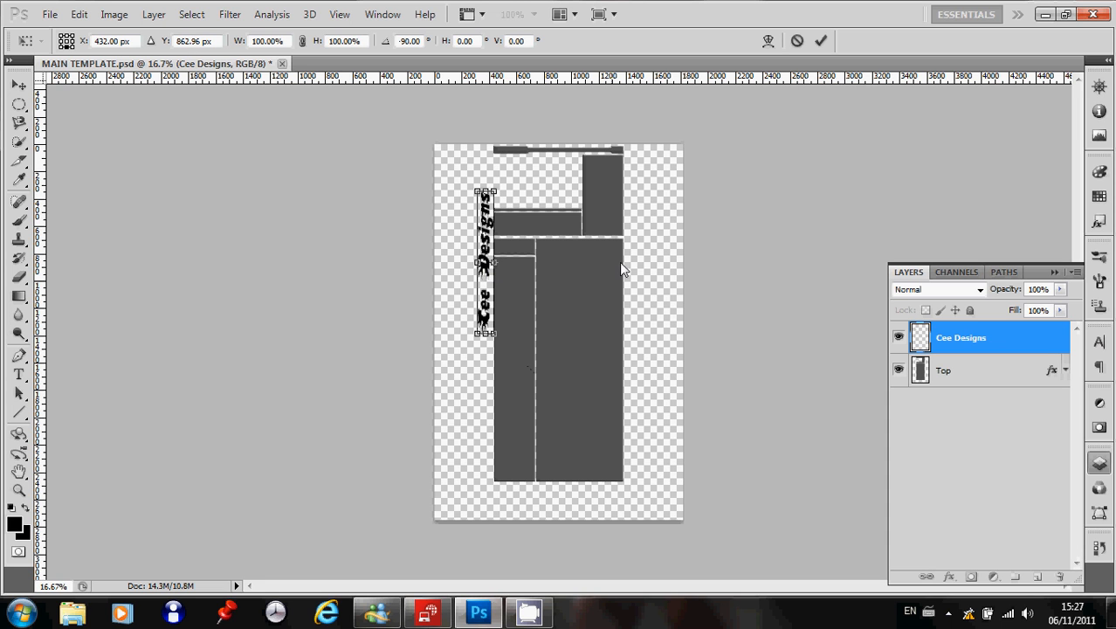
click(822, 41)
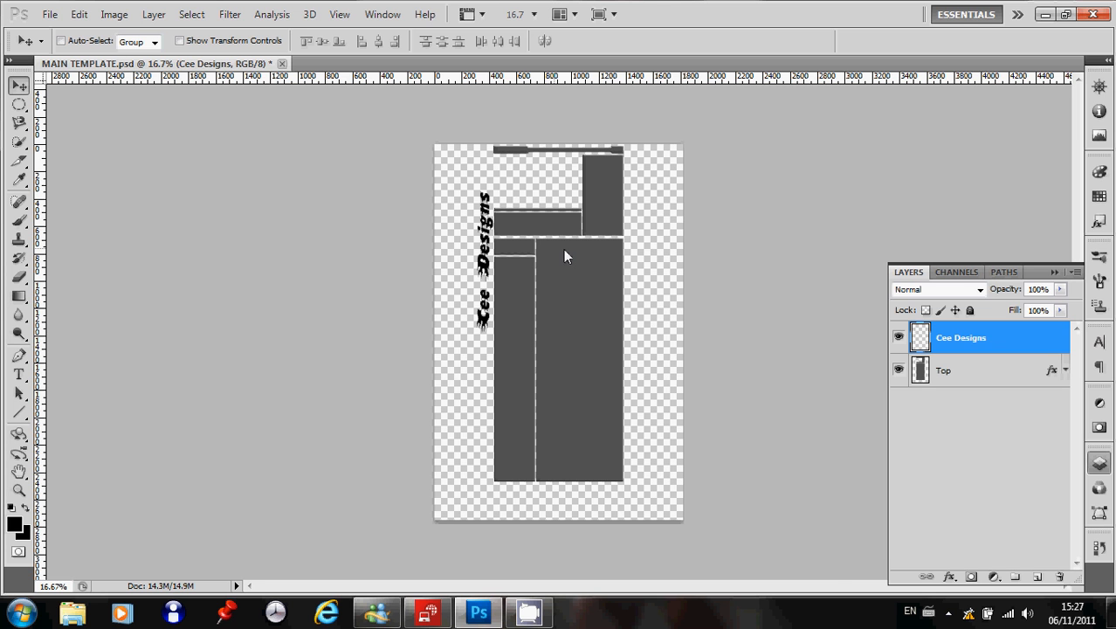
Add a Color Overlay in dark blue 0d3888 to the Top layer's style.
key(ctrl+plus)
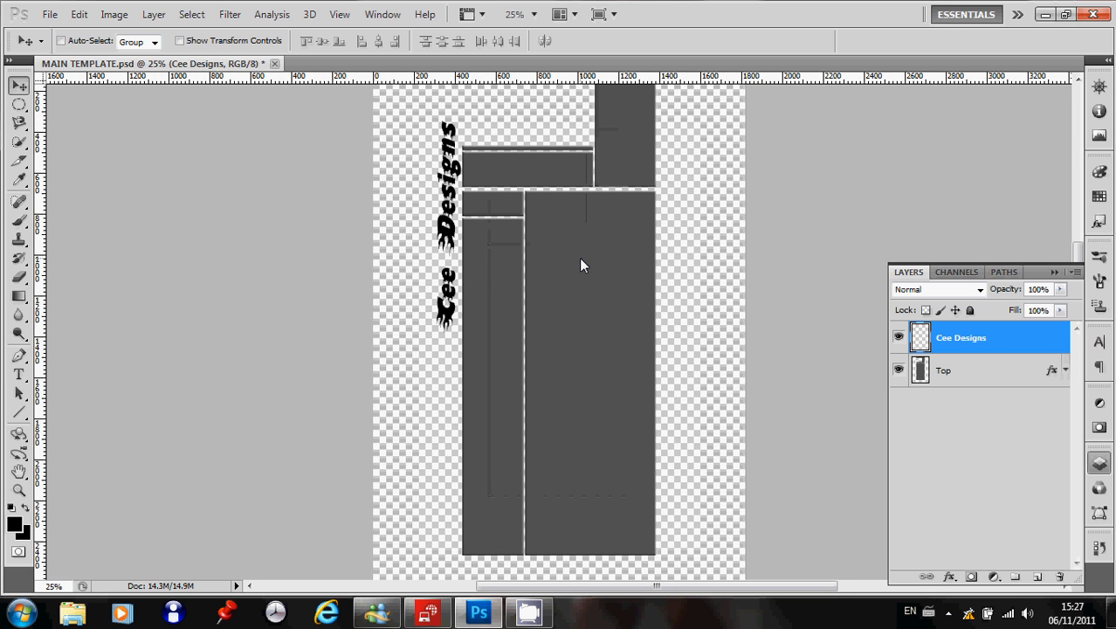
key(ctrl+plus)
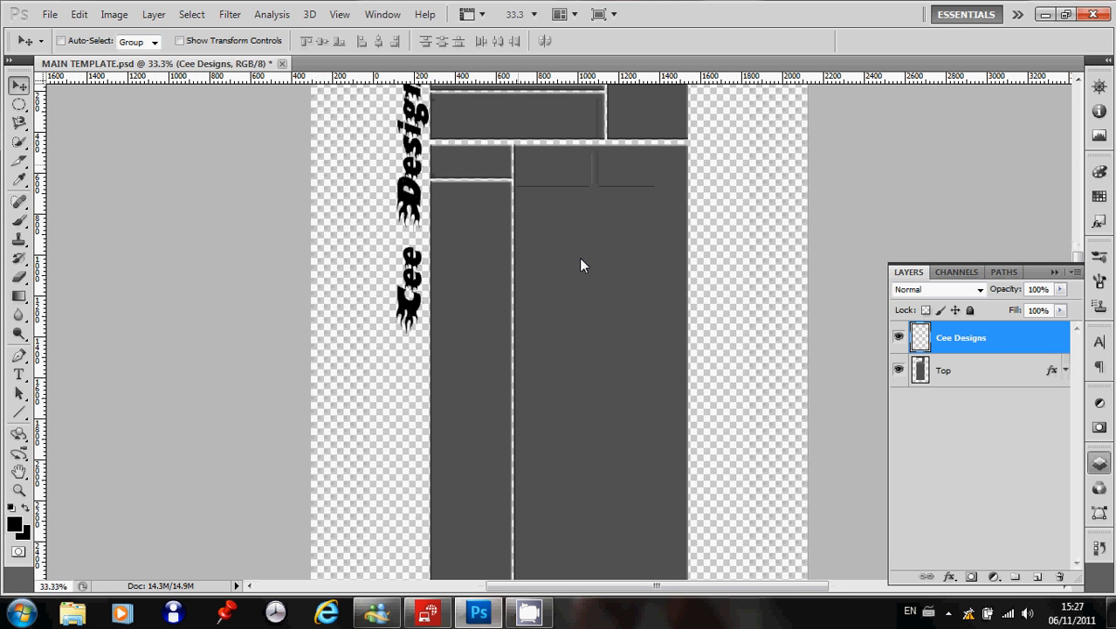
drag(1079, 256, 1080, 216)
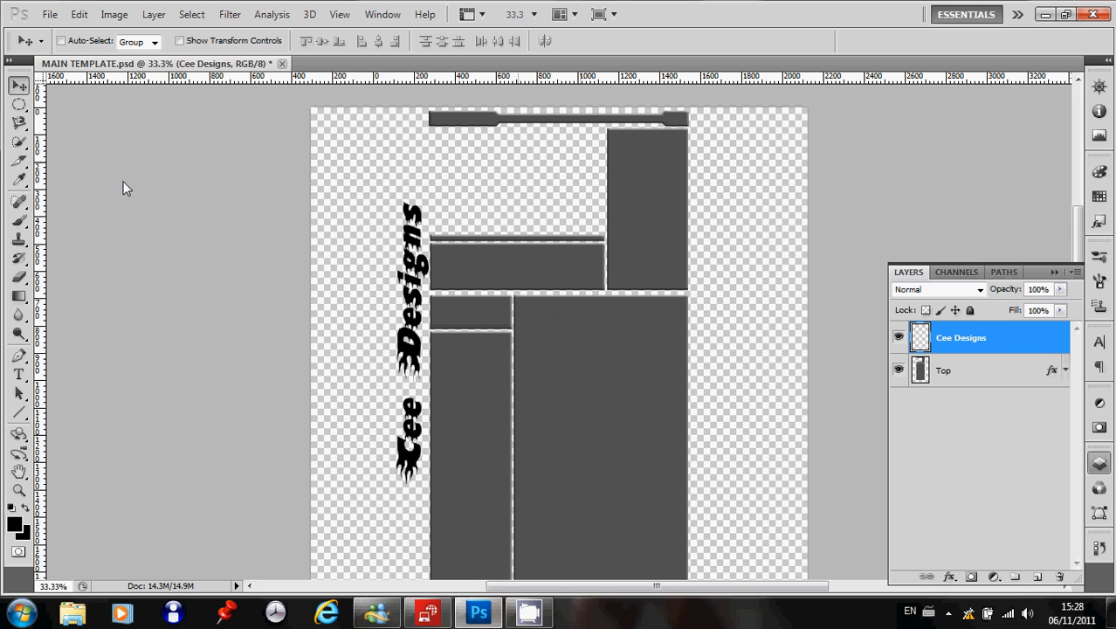
click(18, 374)
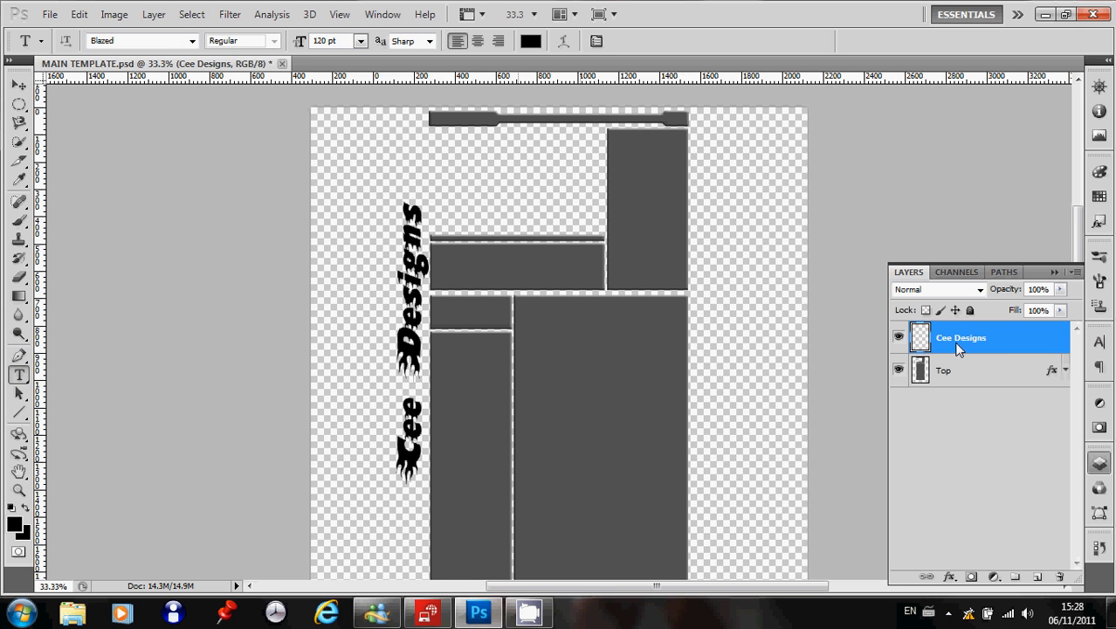
click(966, 375)
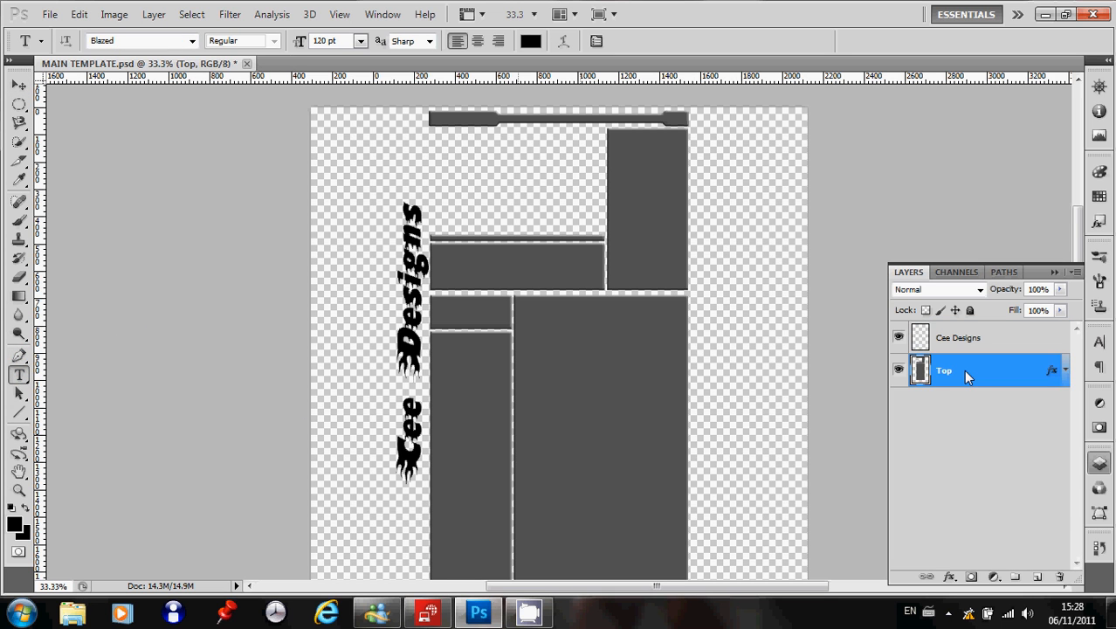
right_click(966, 374)
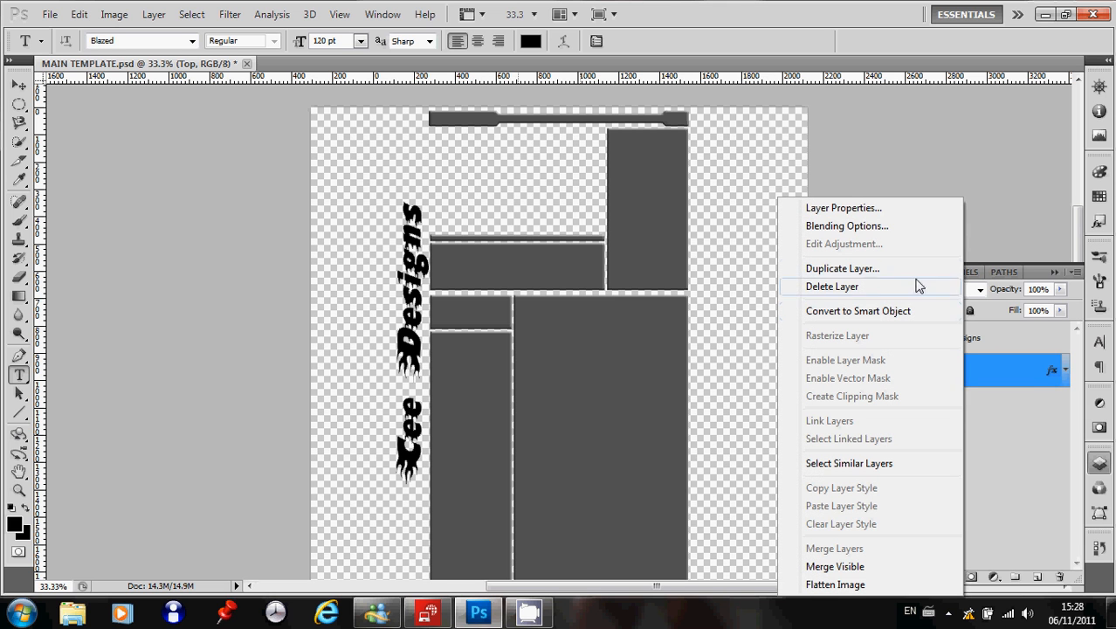
click(863, 229)
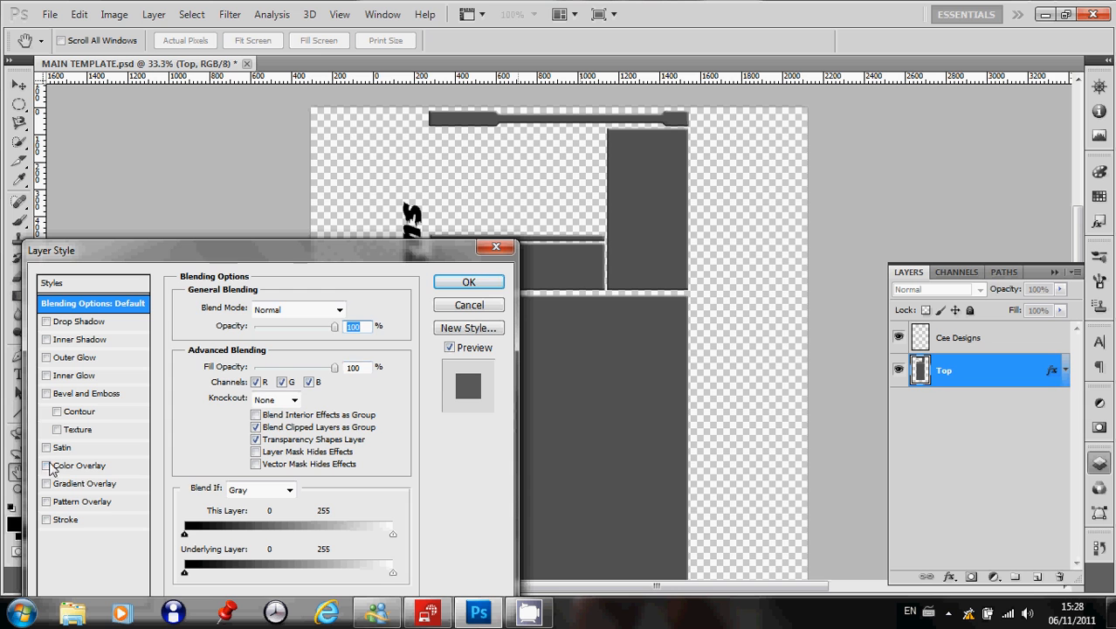
click(70, 467)
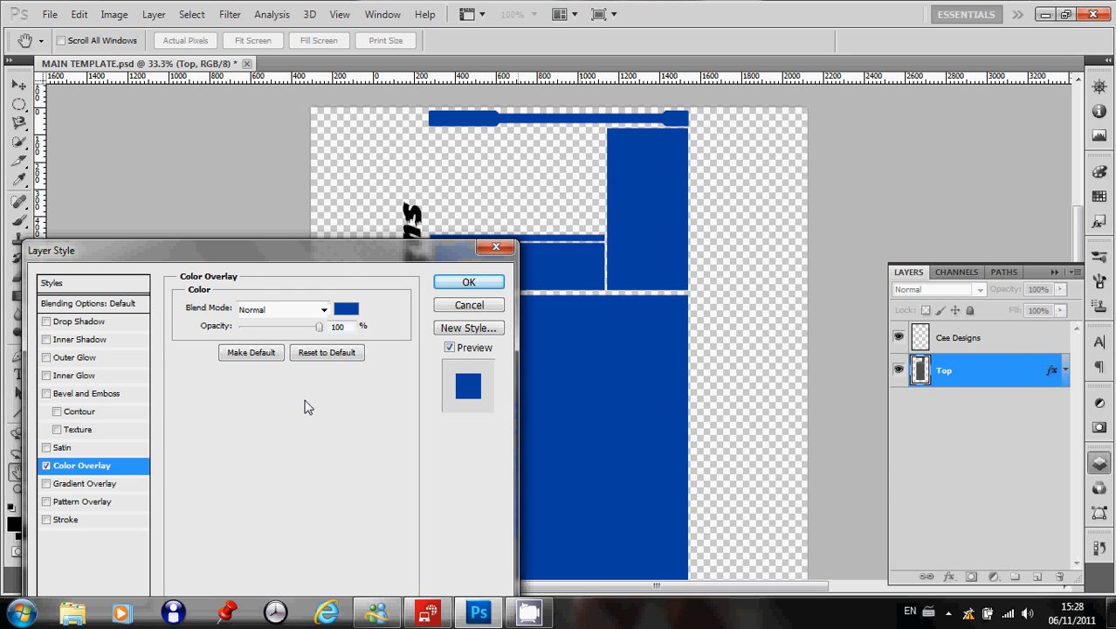
click(347, 310)
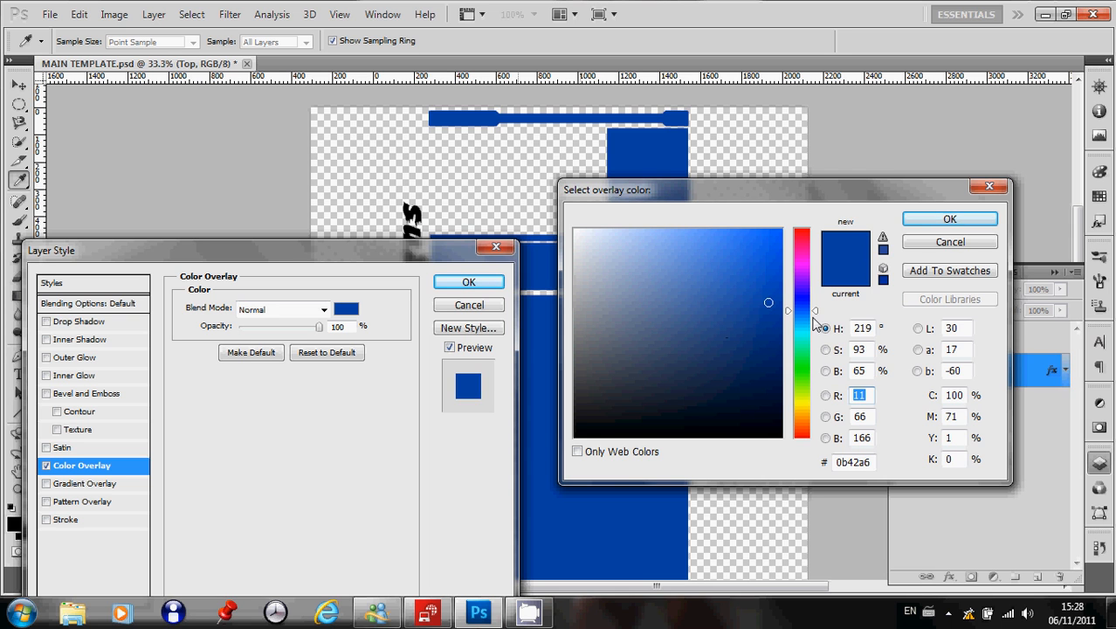
drag(766, 307, 762, 326)
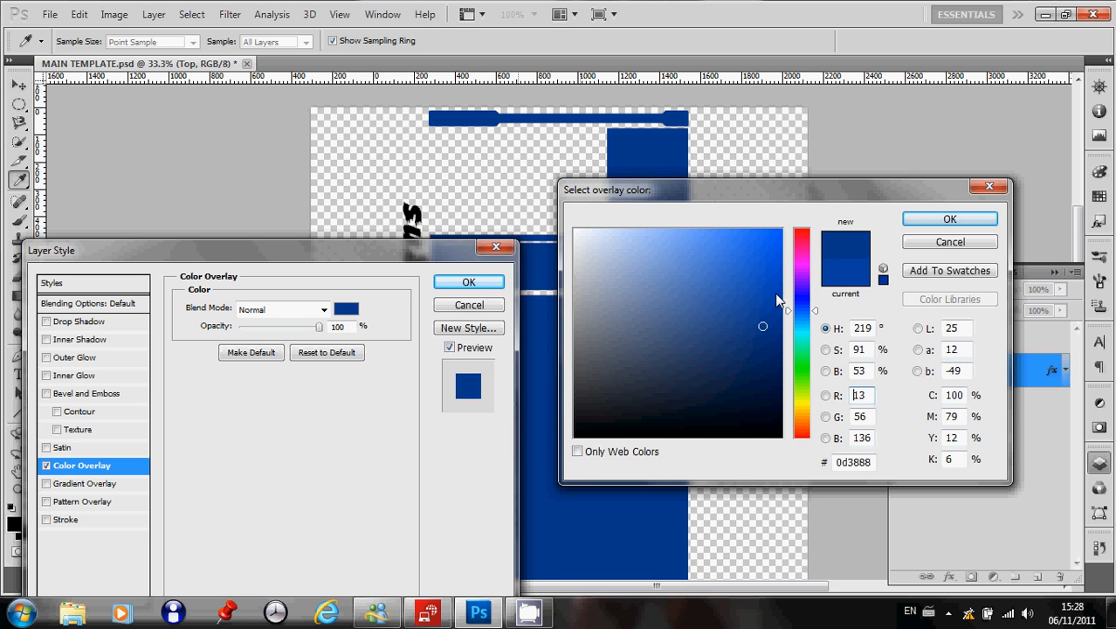
click(949, 220)
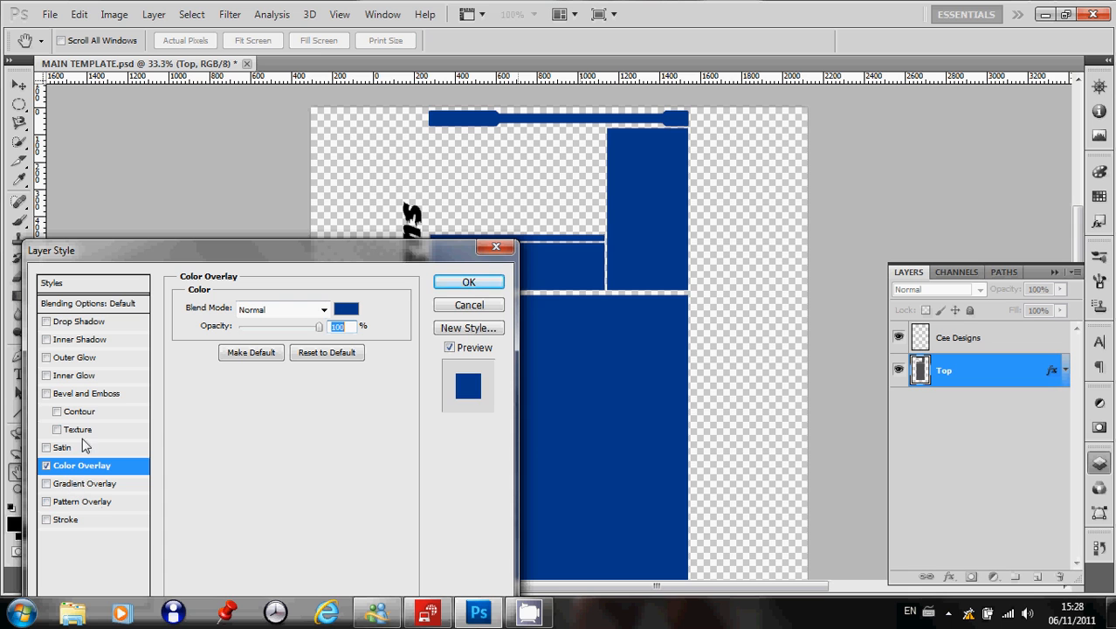
Enable an Inner Shadow at 80% opacity on the Top layer and add an Inner Bevel with a depth of 350%.
click(93, 341)
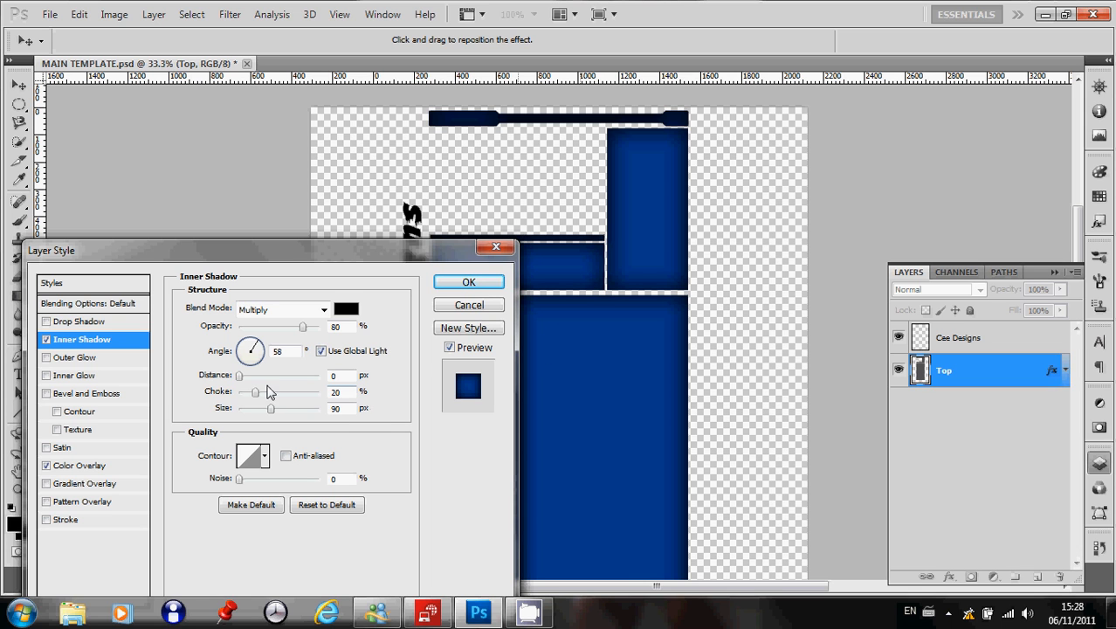
mouse_move(302, 325)
mouse_down()
mouse_move(278, 331)
mouse_move(305, 330)
mouse_up()
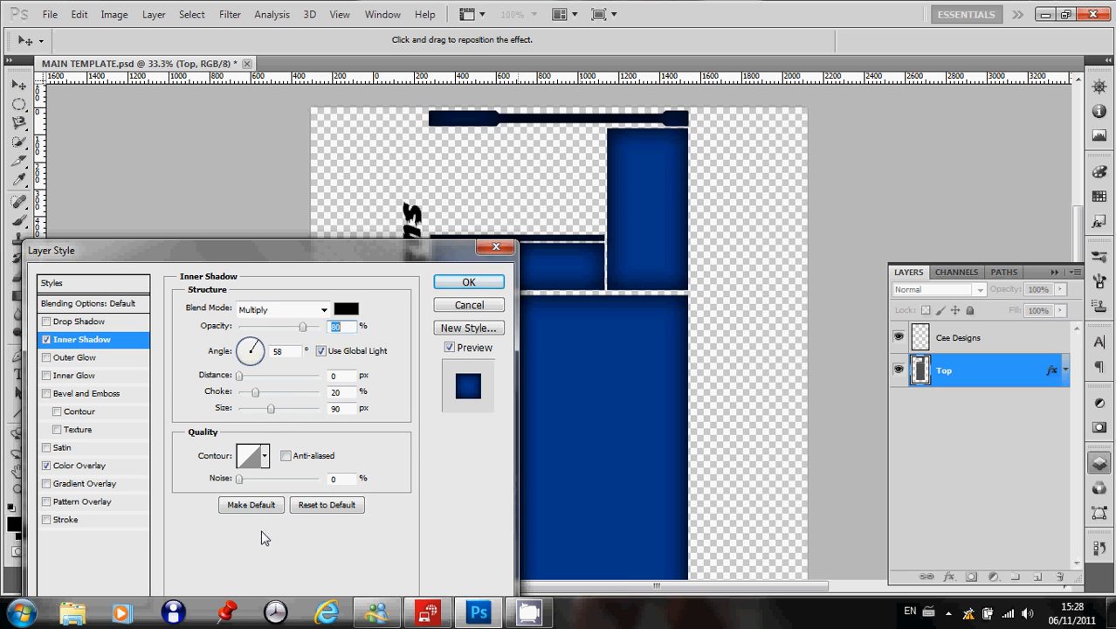
click(87, 394)
key(ctrl+plus)
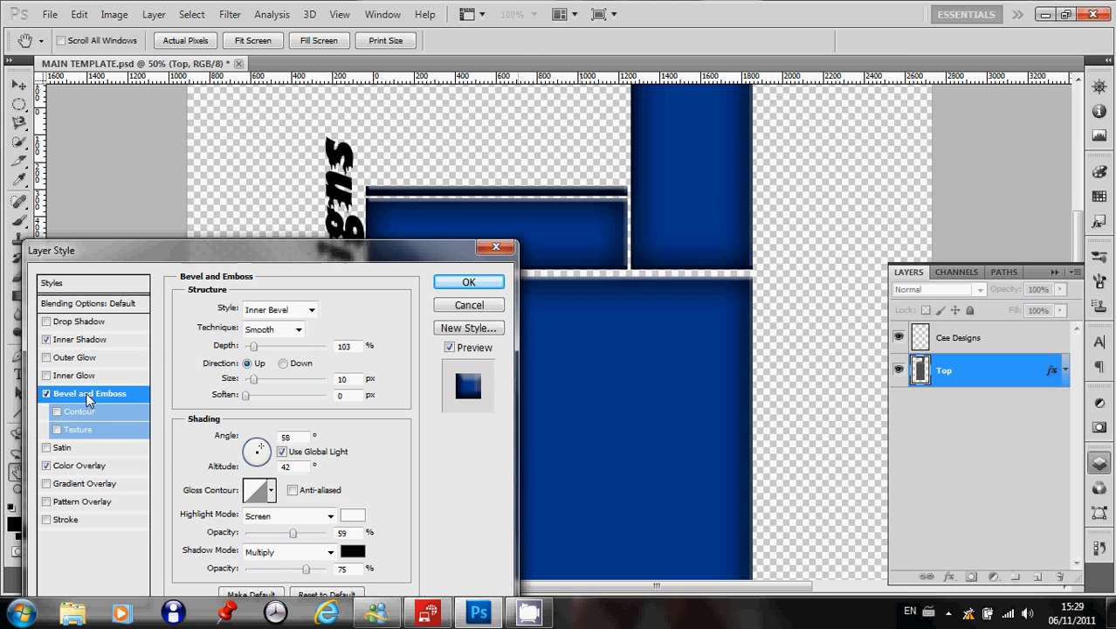
key(ctrl+plus)
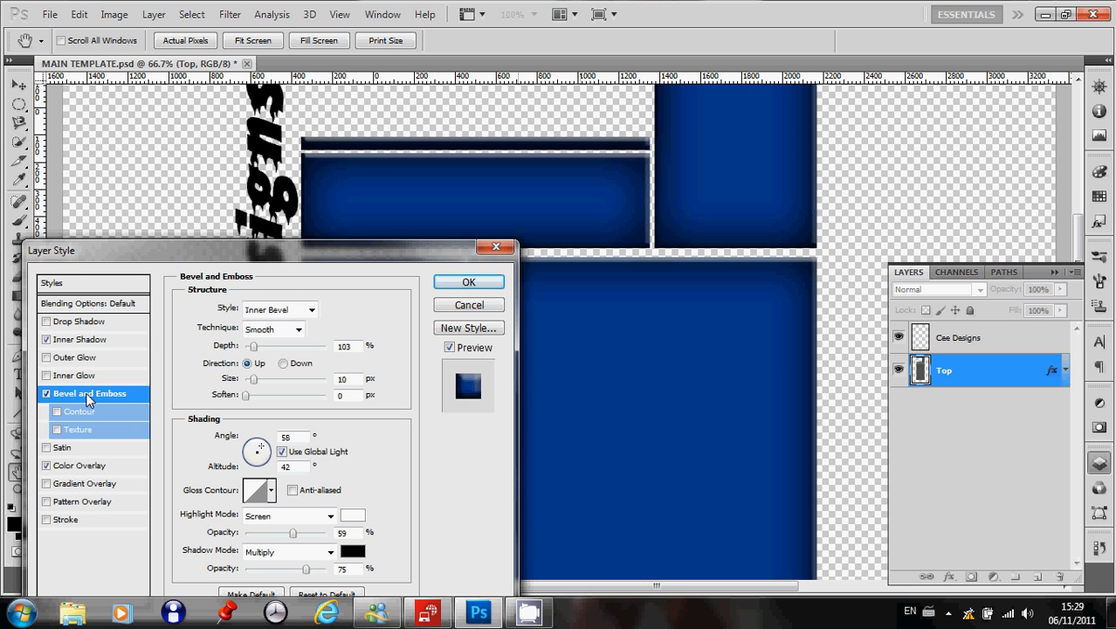
mouse_move(253, 346)
mouse_down()
mouse_move(330, 351)
mouse_move(259, 349)
mouse_move(272, 348)
mouse_up()
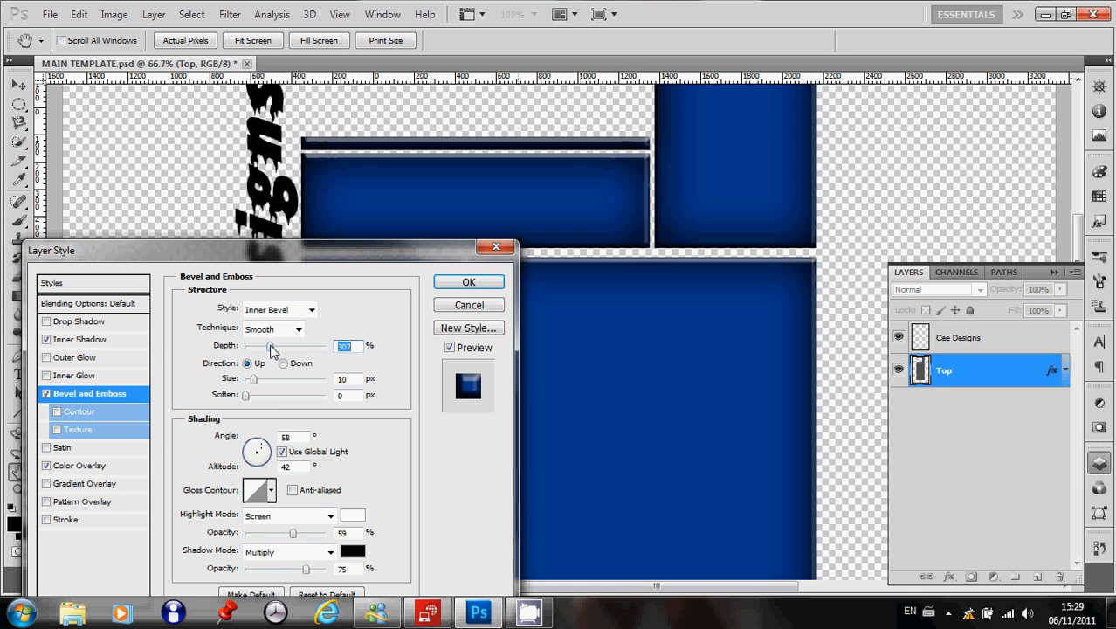
drag(271, 348, 272, 349)
text(350)
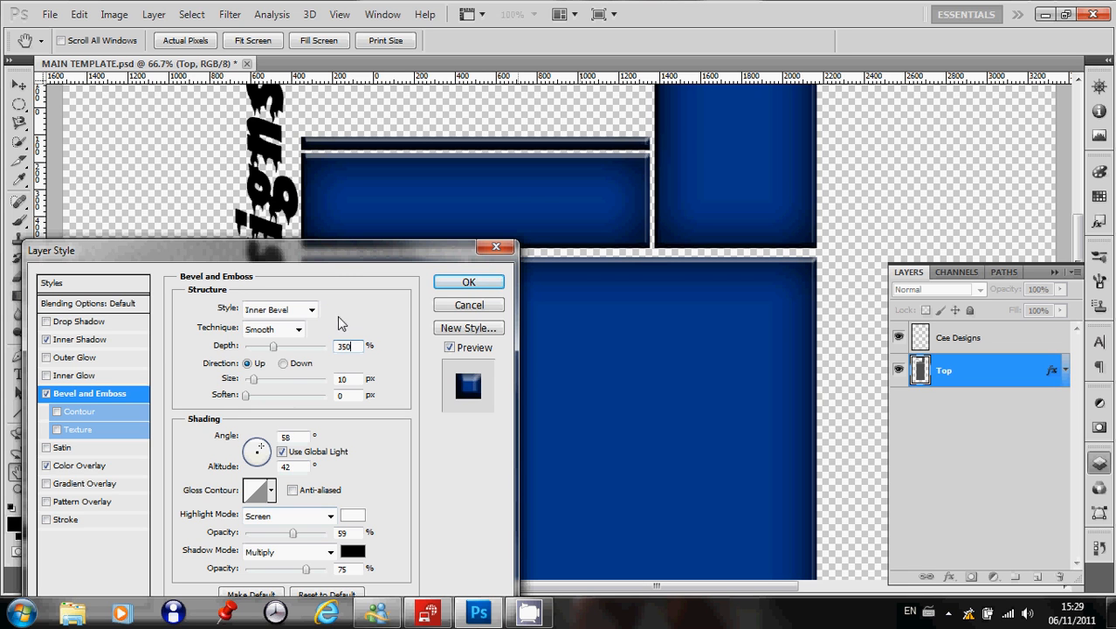
Add a Drop Shadow to the Top layer with 72% opacity and a distance of 10 px.
drag(331, 260, 317, 204)
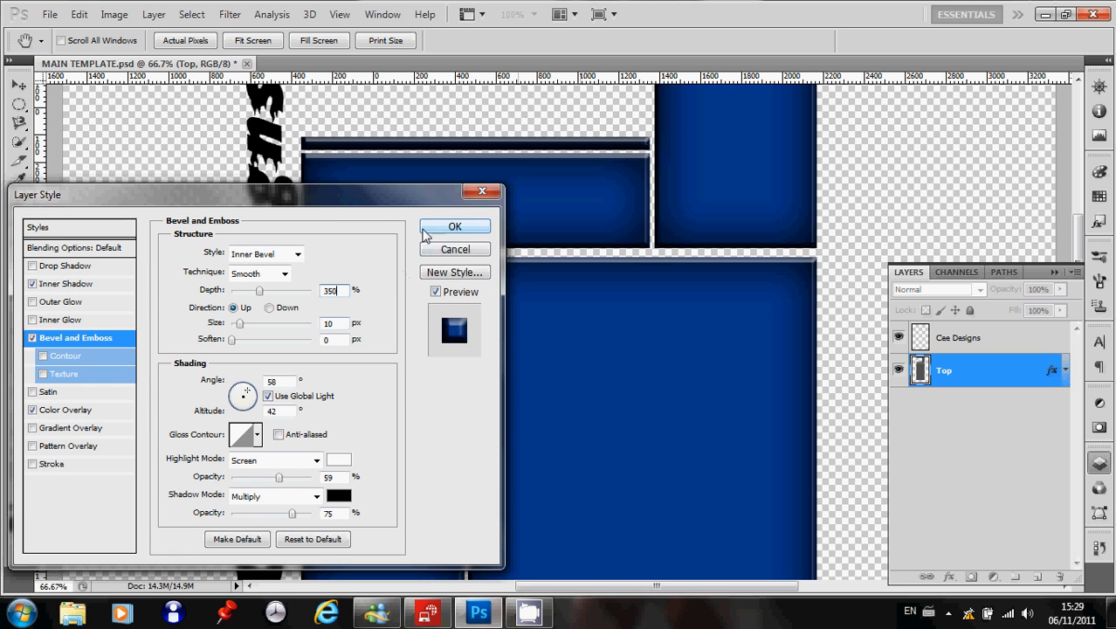
click(65, 267)
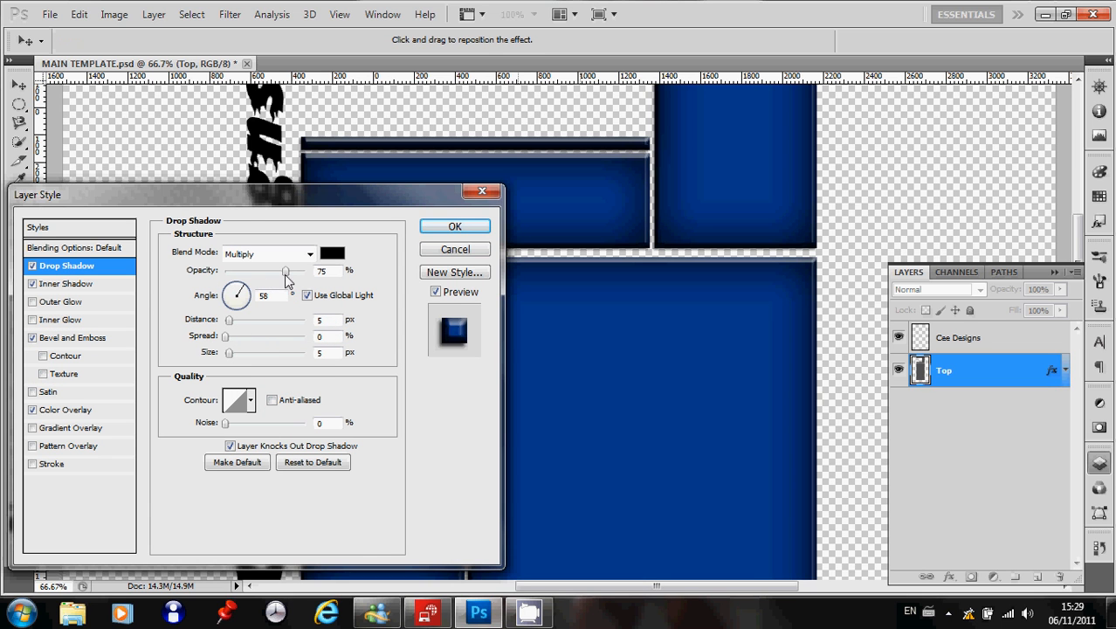
drag(344, 202, 510, 314)
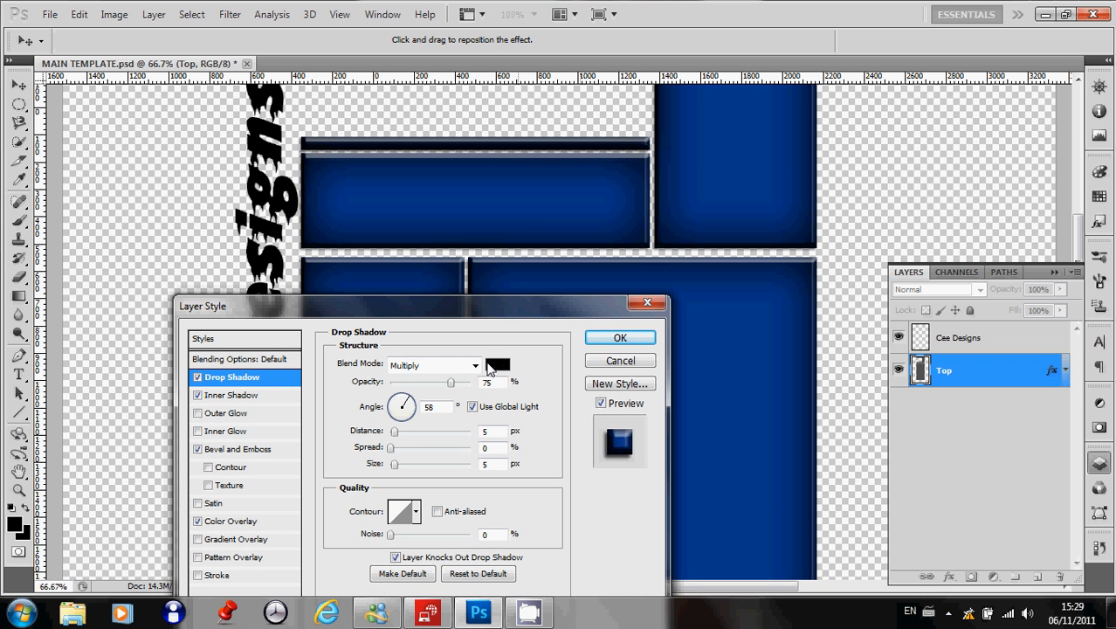
mouse_move(453, 389)
mouse_down()
mouse_move(468, 391)
mouse_move(448, 392)
mouse_up()
mouse_move(397, 437)
mouse_down()
mouse_move(424, 441)
mouse_move(402, 441)
mouse_up()
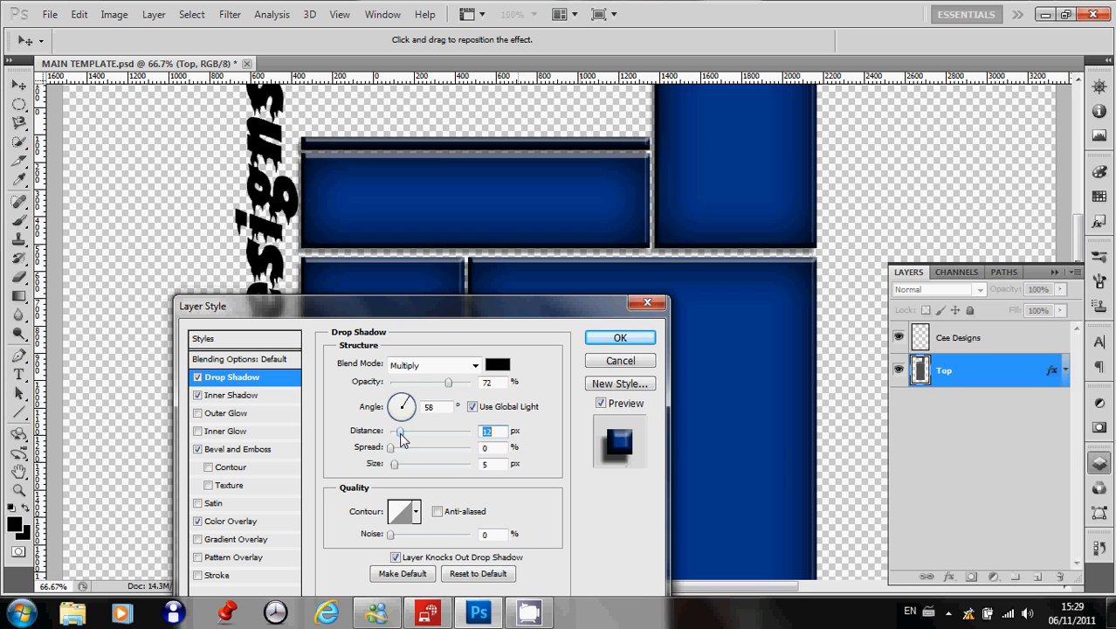
text(8)
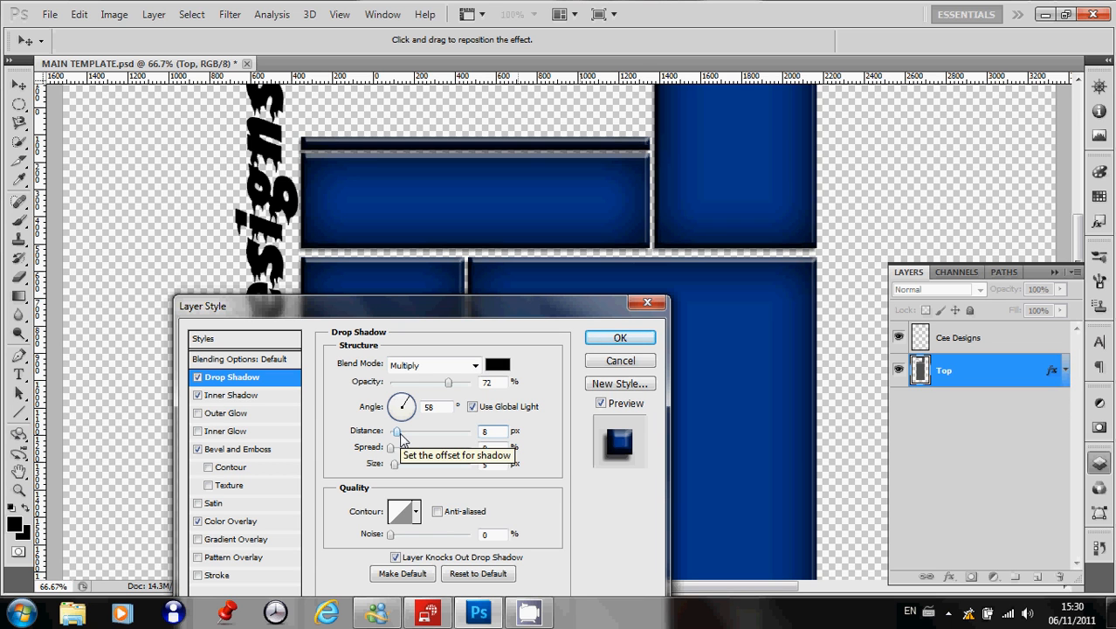
key(BackSpace)
text(10)
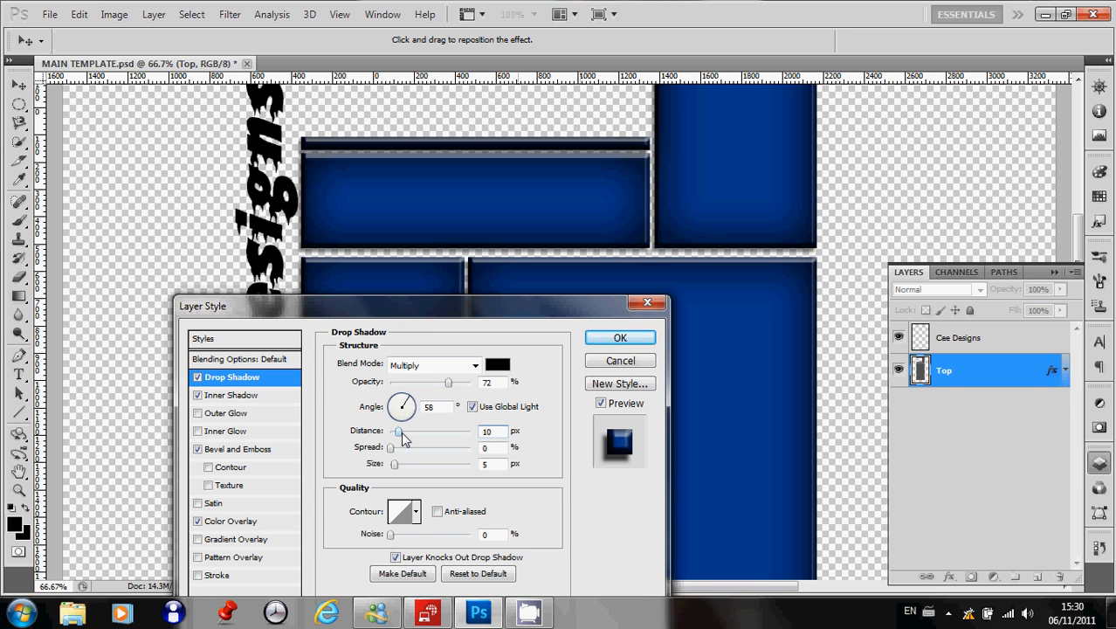
Apply the Top layer's style and create a new layer directly above the Top layer.
click(618, 340)
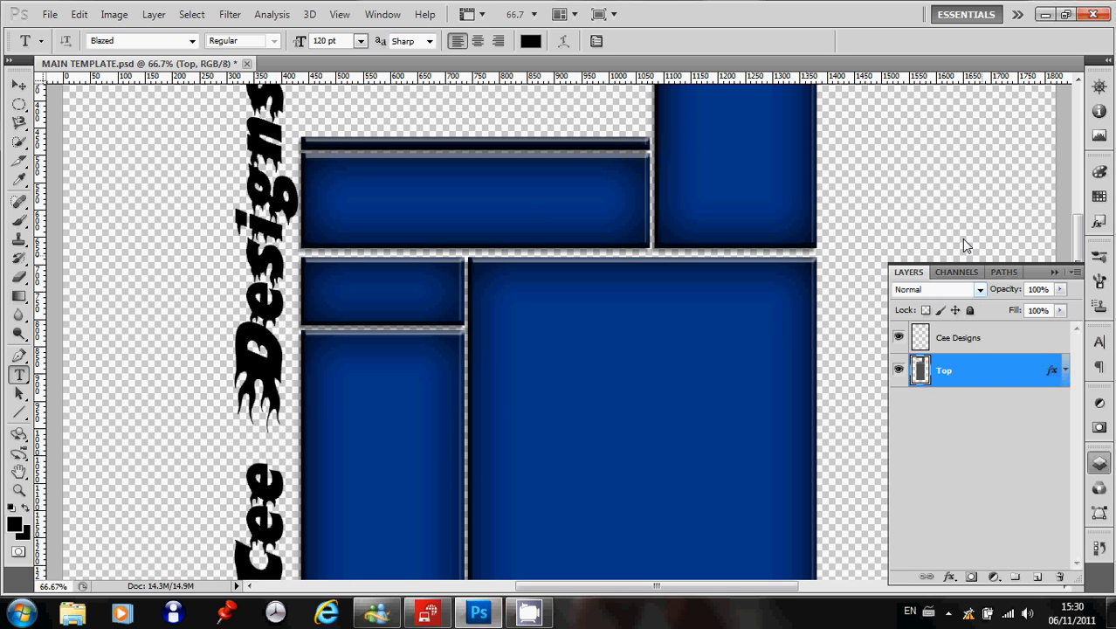
scroll(1076, 237, up, 5)
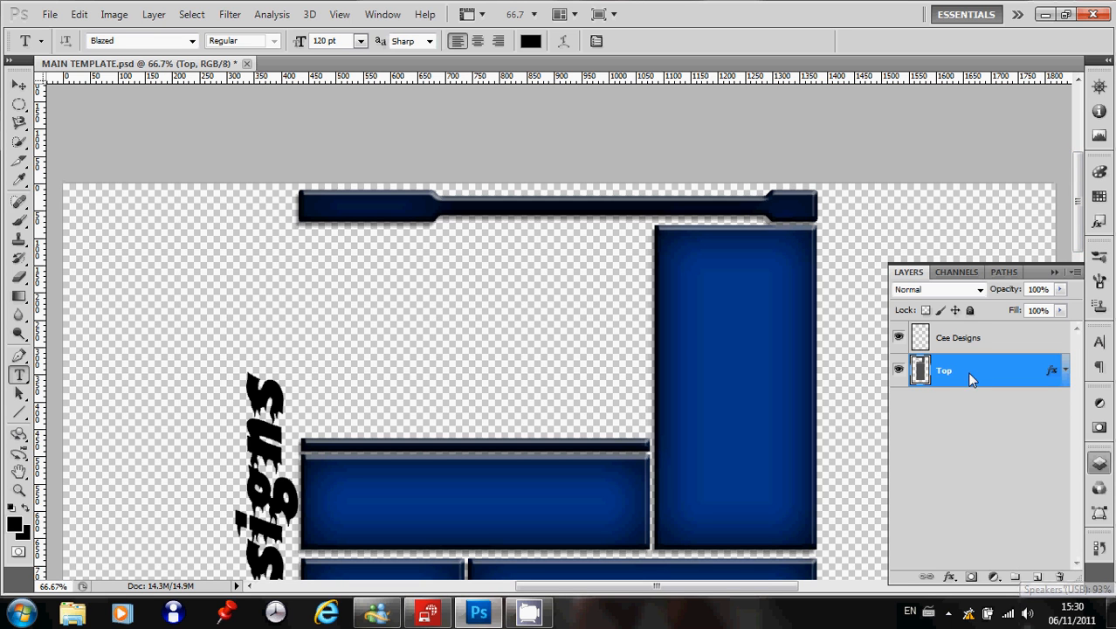
click(1037, 577)
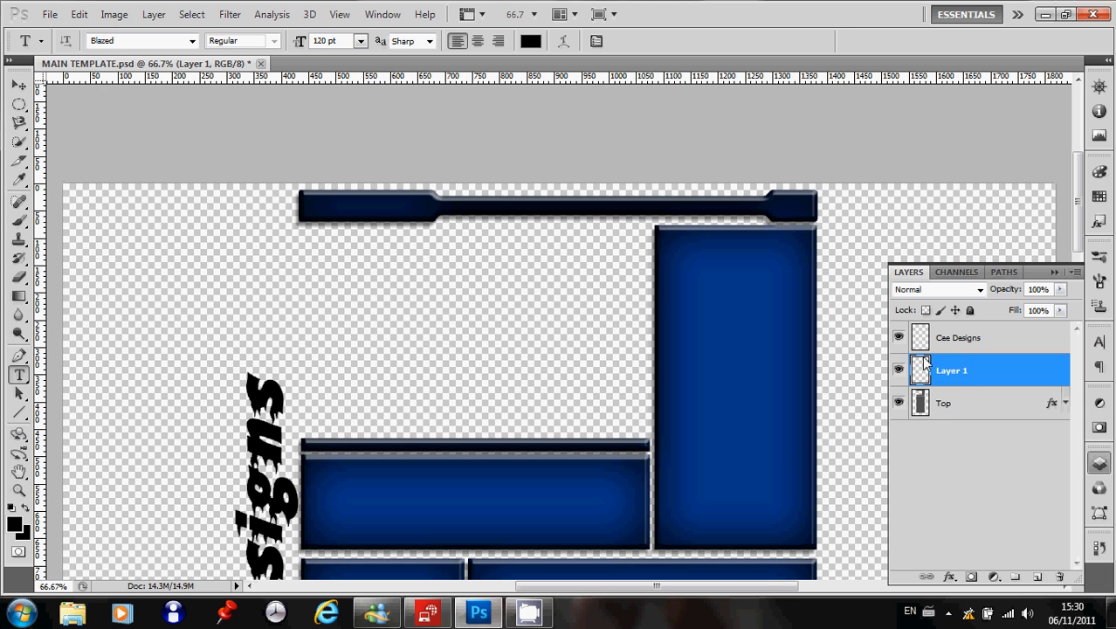
Add a Gradient Overlay effect to the new Layer 1's style.
right_click(958, 367)
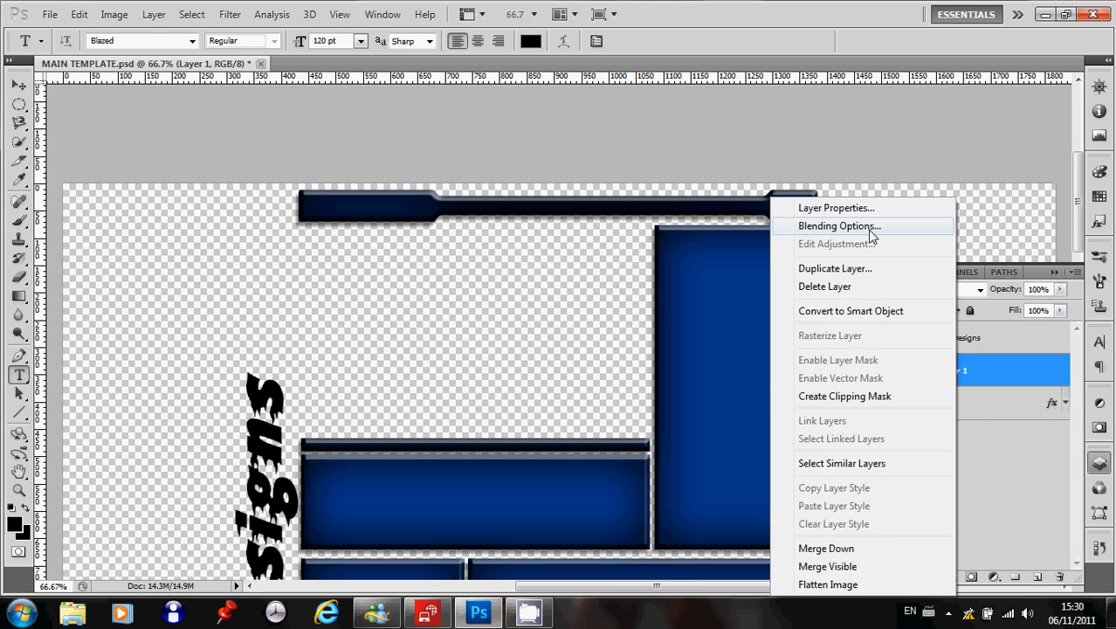
click(870, 227)
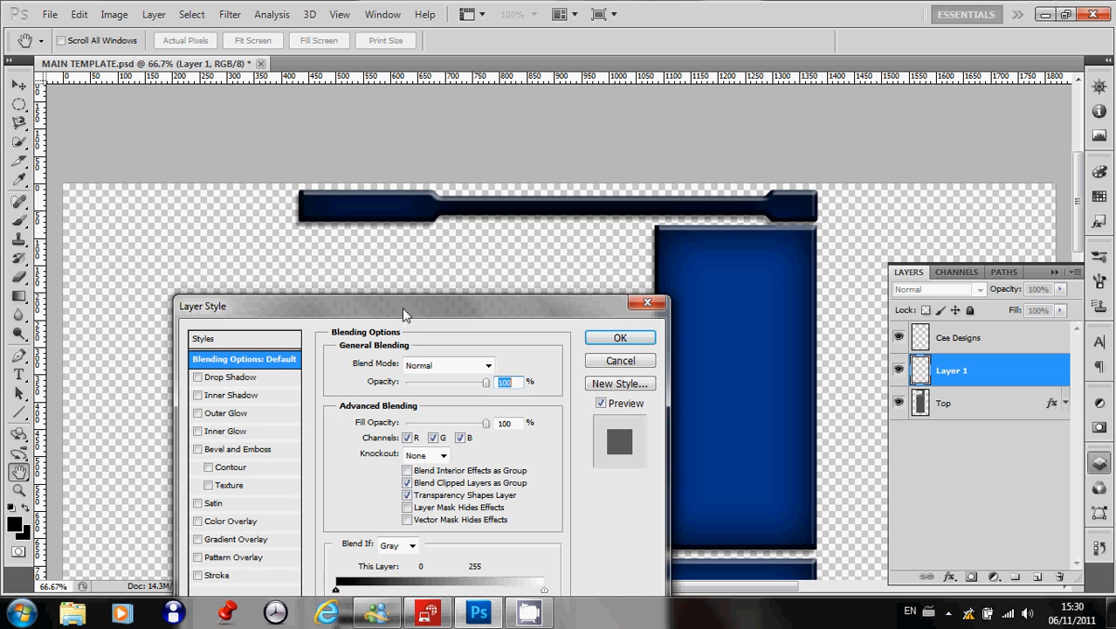
drag(402, 306, 398, 204)
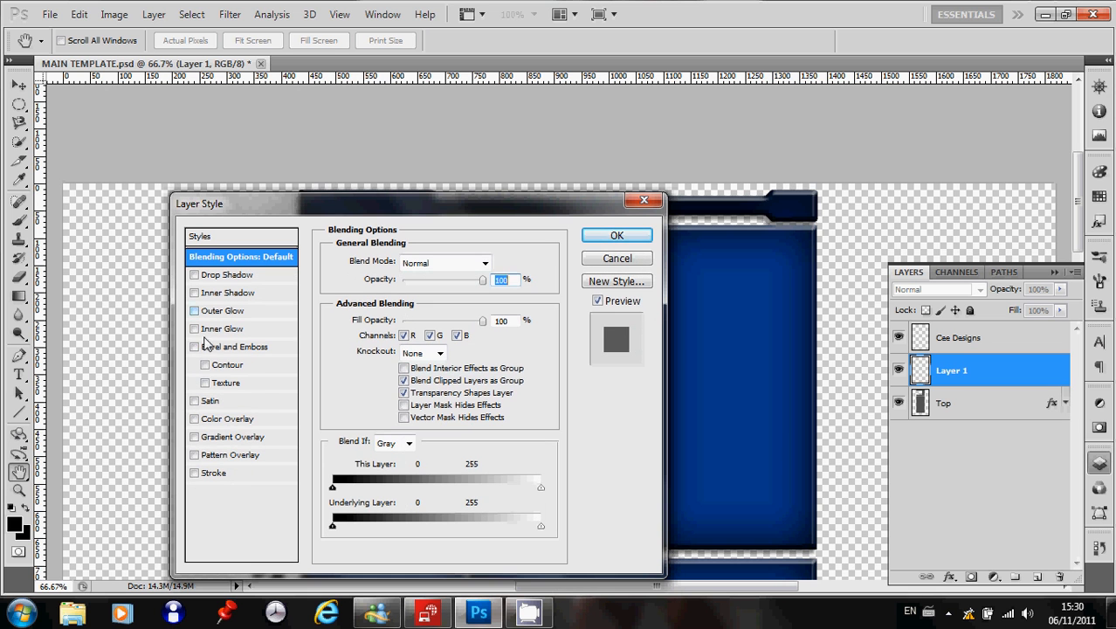
click(224, 439)
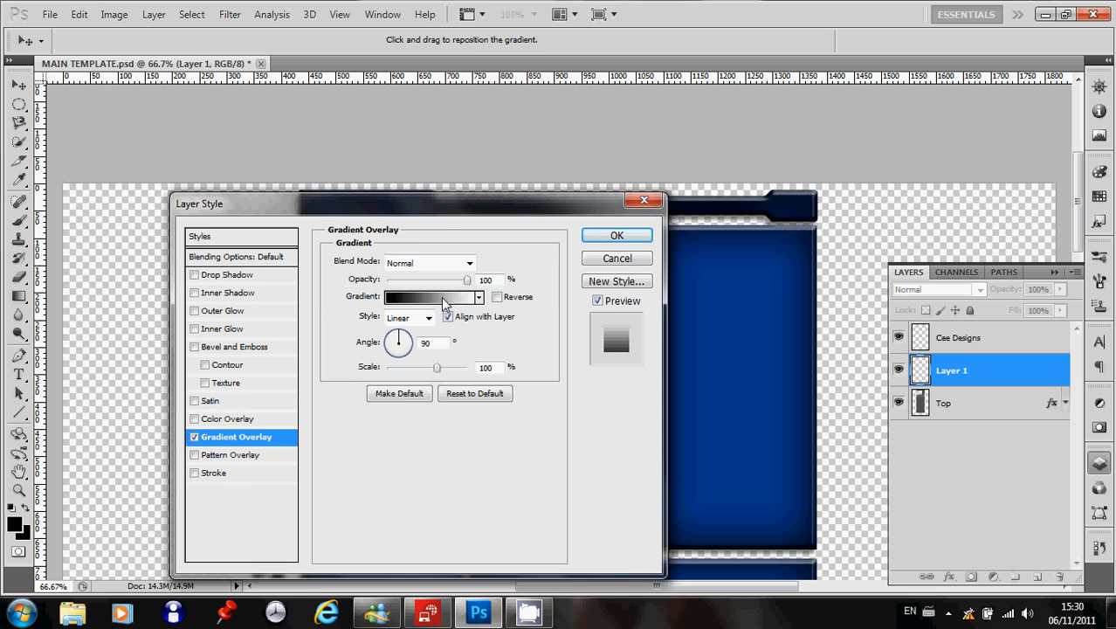
Change the overlay gradient's white end stop to dark blue 121a7f and apply the style to Layer 1.
click(443, 301)
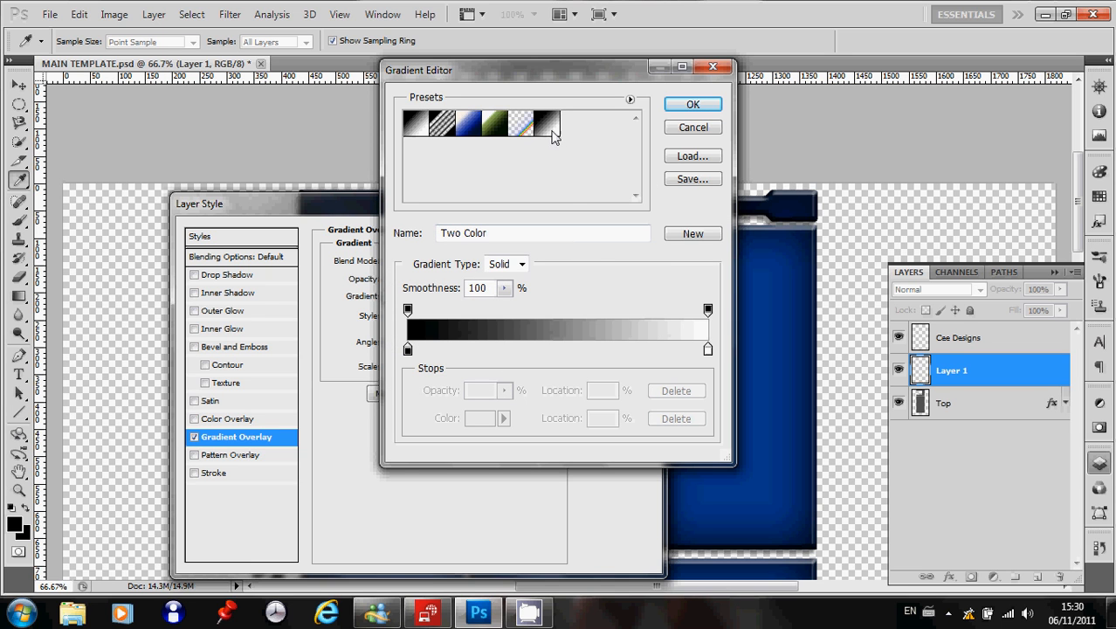
double_click(707, 350)
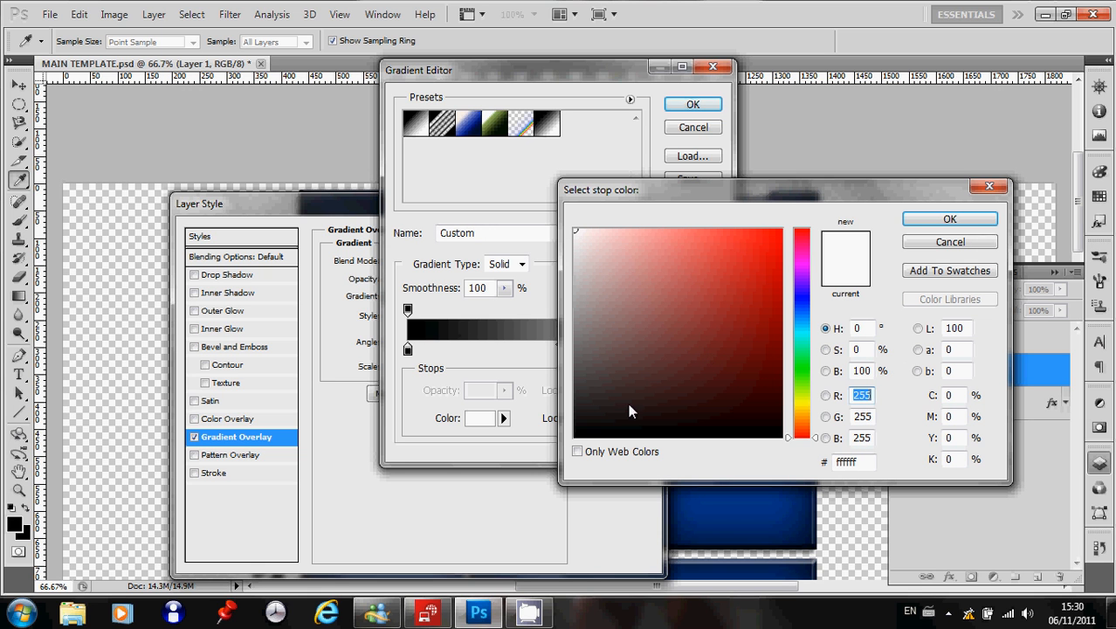
click(801, 300)
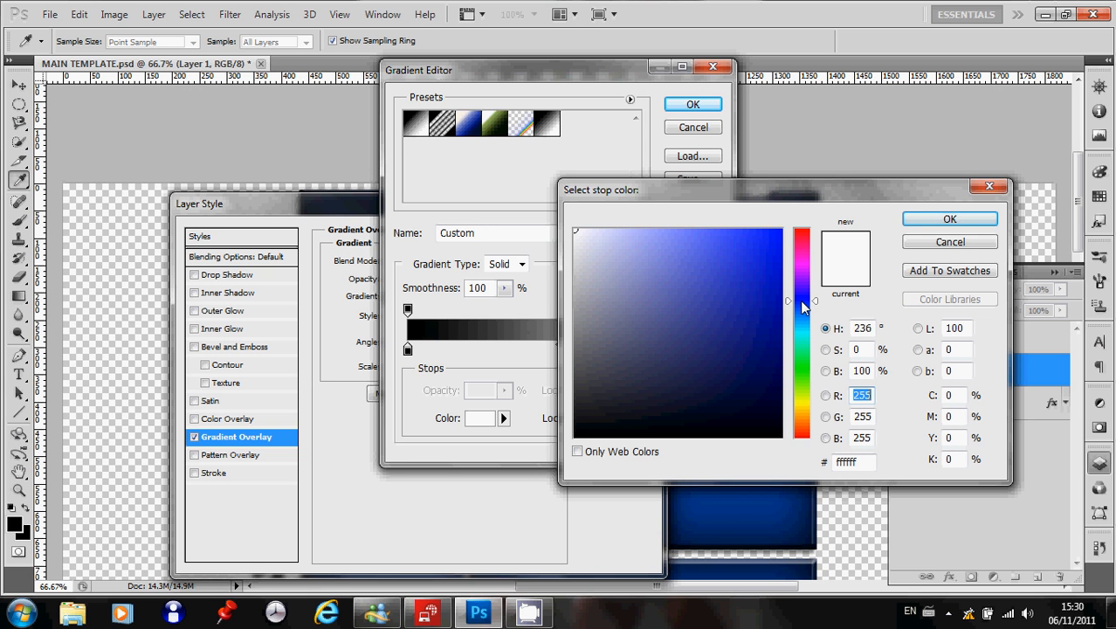
click(753, 334)
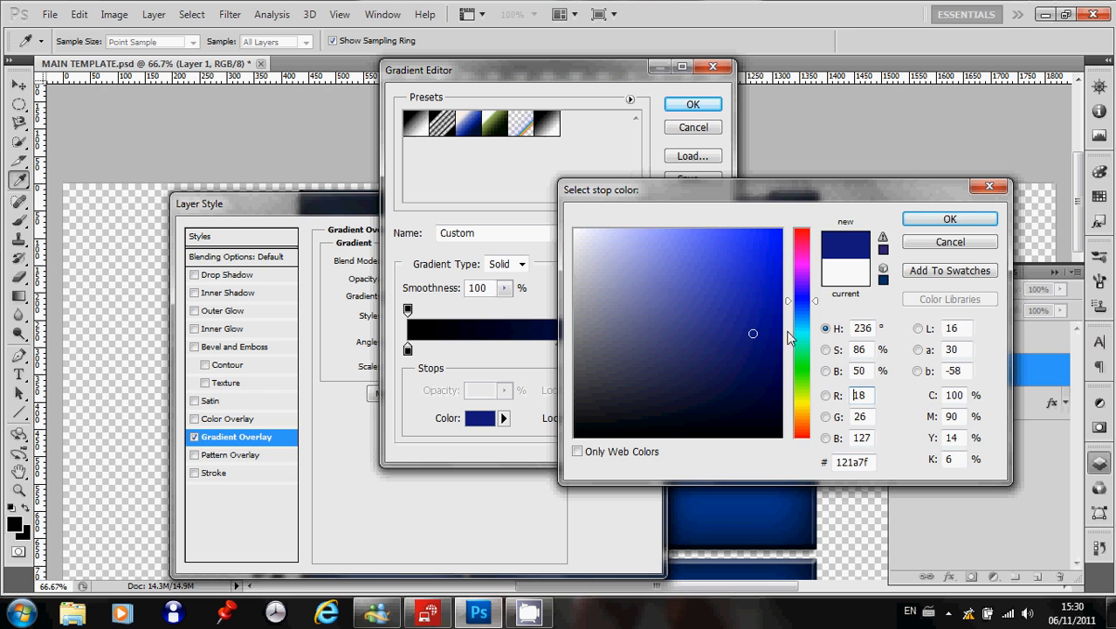
click(949, 219)
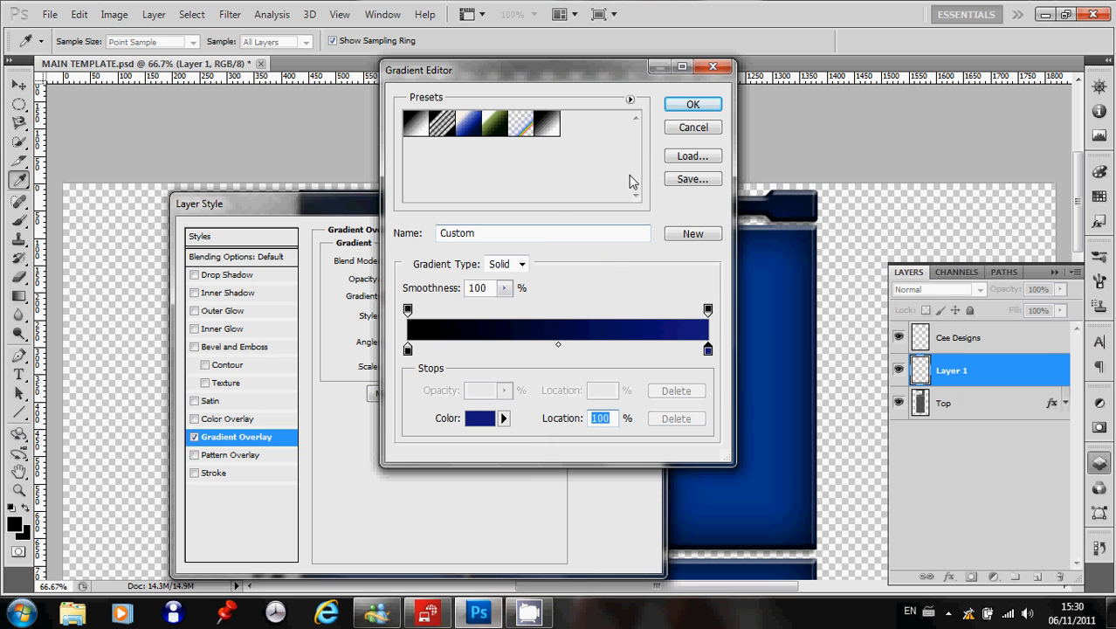
click(692, 107)
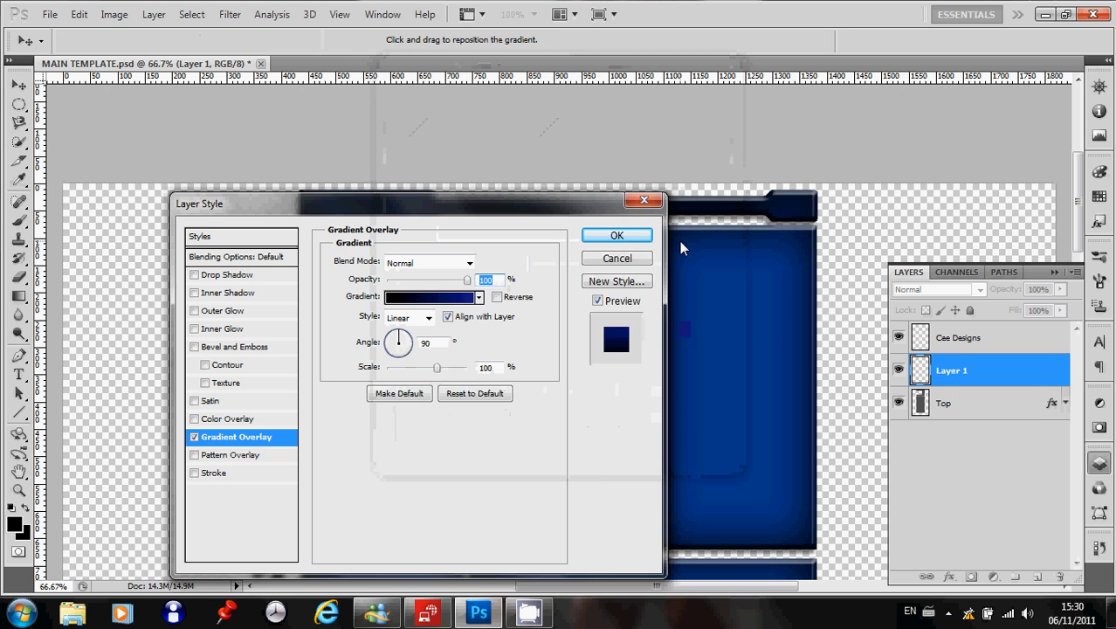
click(615, 239)
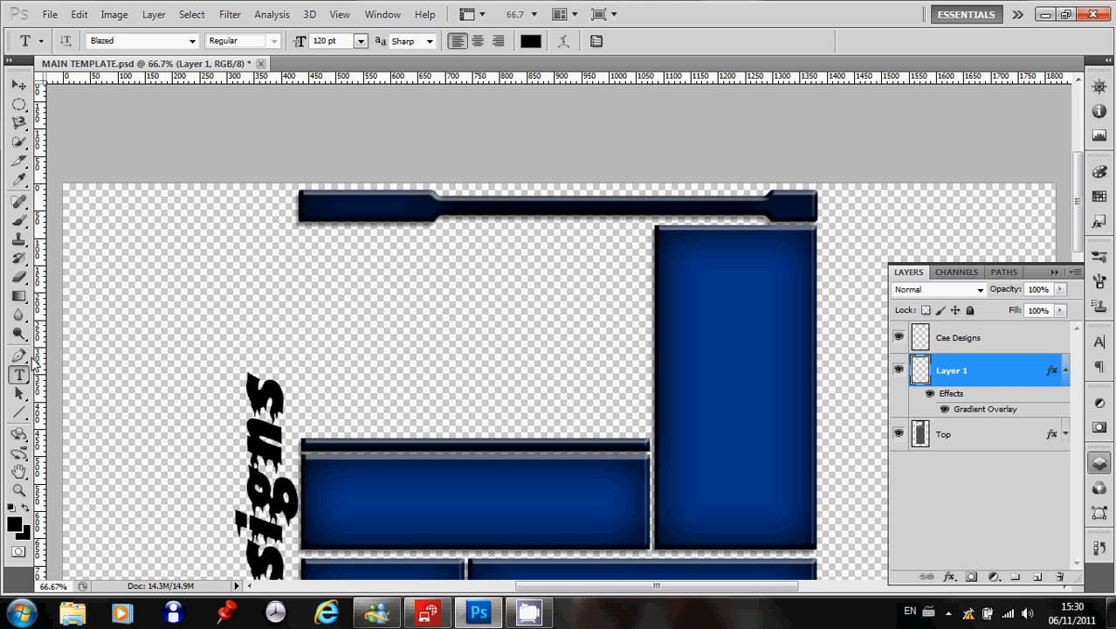
Fill Layer 1 with the black-to-blue linear gradient, running vertically from the canvas's upper edge to its lower edge.
click(19, 297)
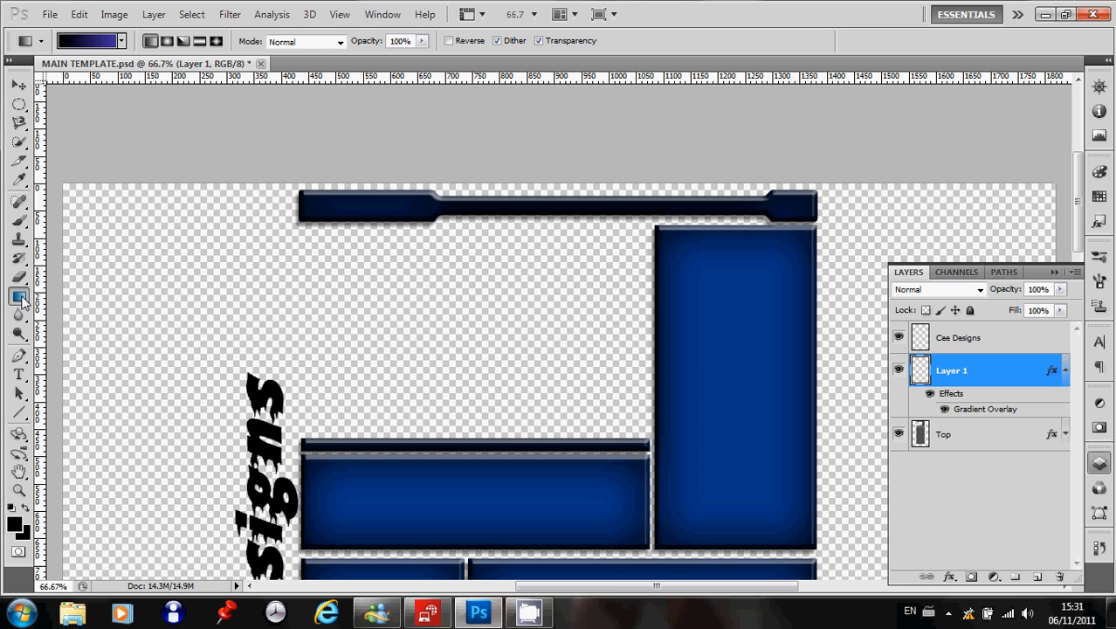
click(91, 42)
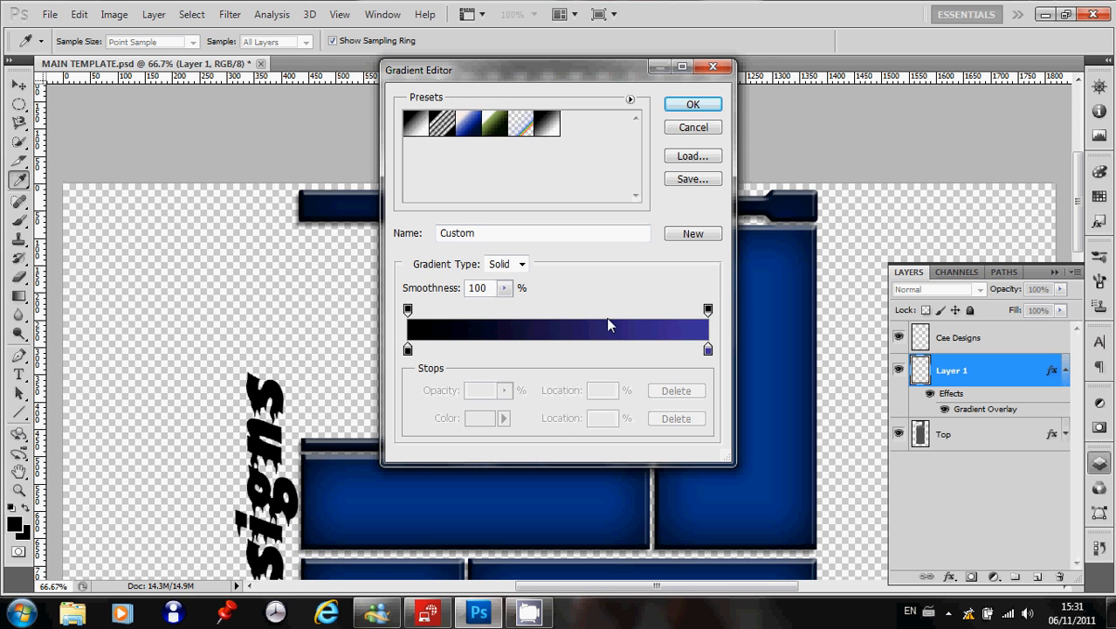
click(692, 105)
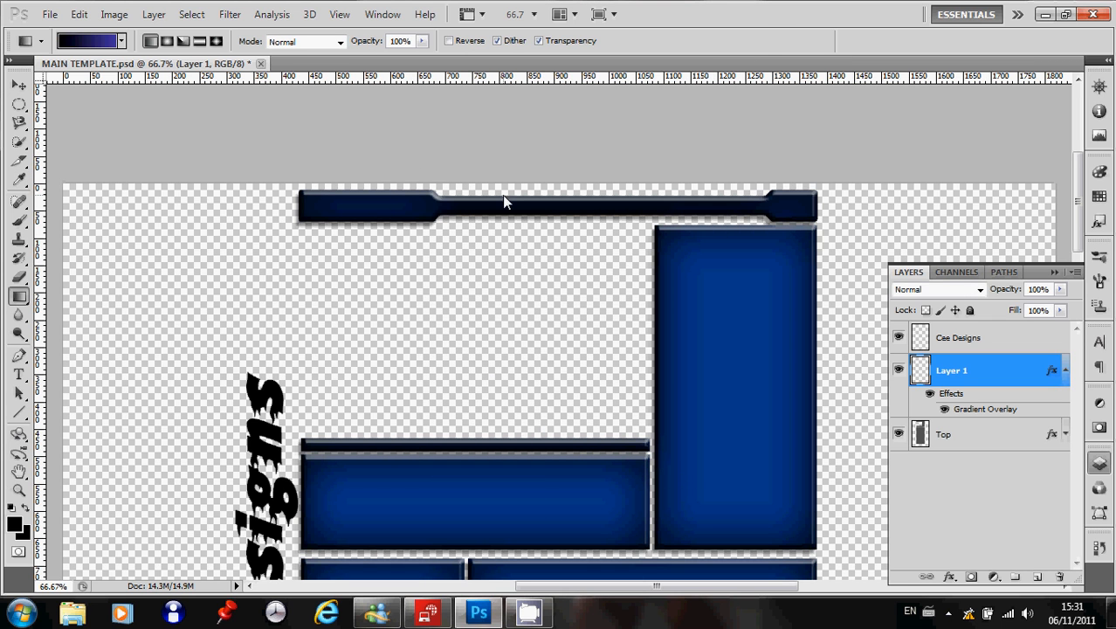
drag(505, 191, 501, 479)
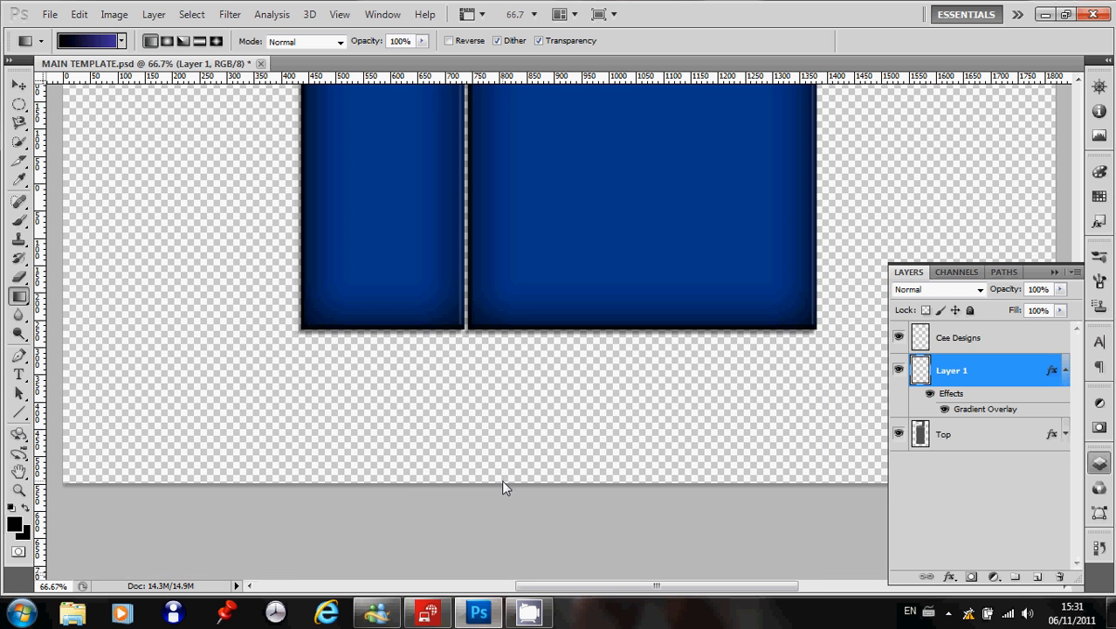
scroll(1067, 224, up, 5)
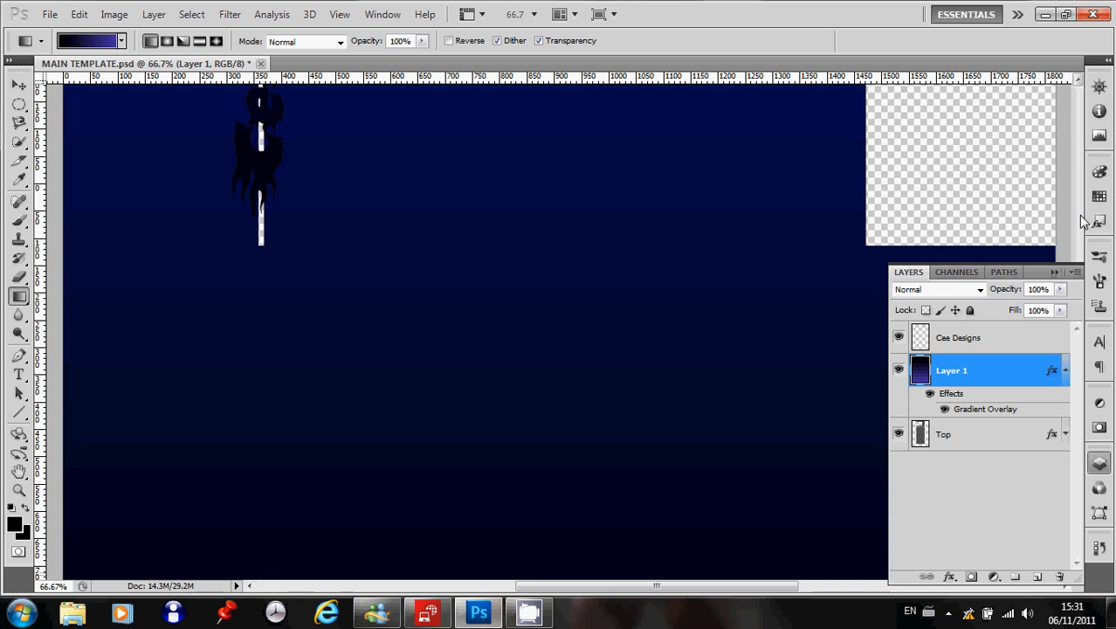
Move Layer 1 below the Top layer so the gradient lies behind the panels.
key(ctrl+minus)
key(ctrl+minus)
key(ctrl+minus)
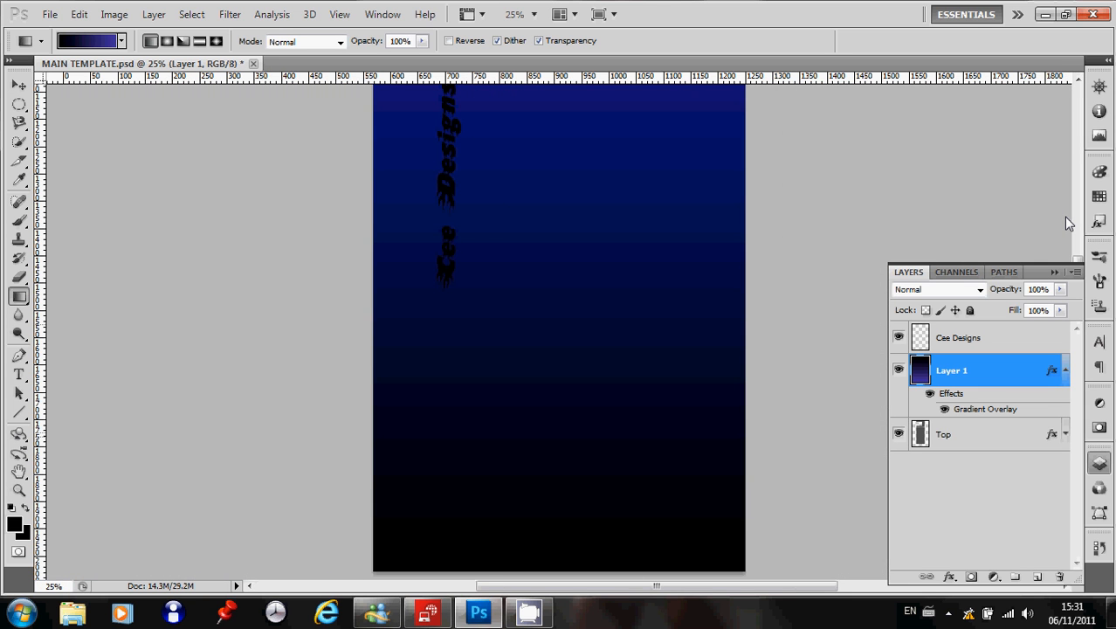
key(ctrl+minus)
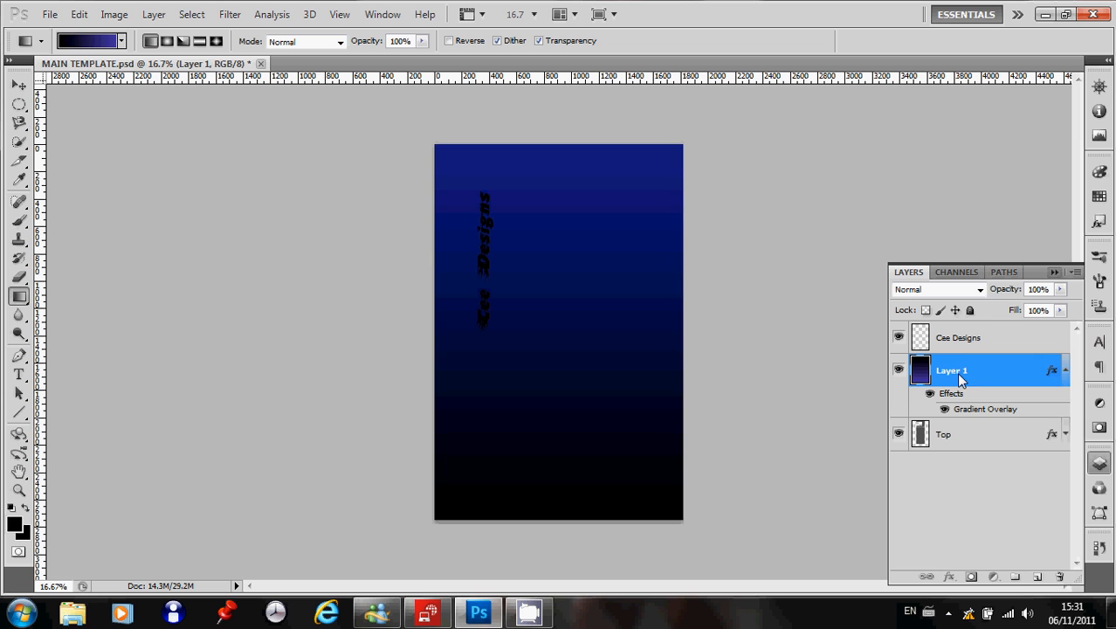
drag(960, 376, 964, 446)
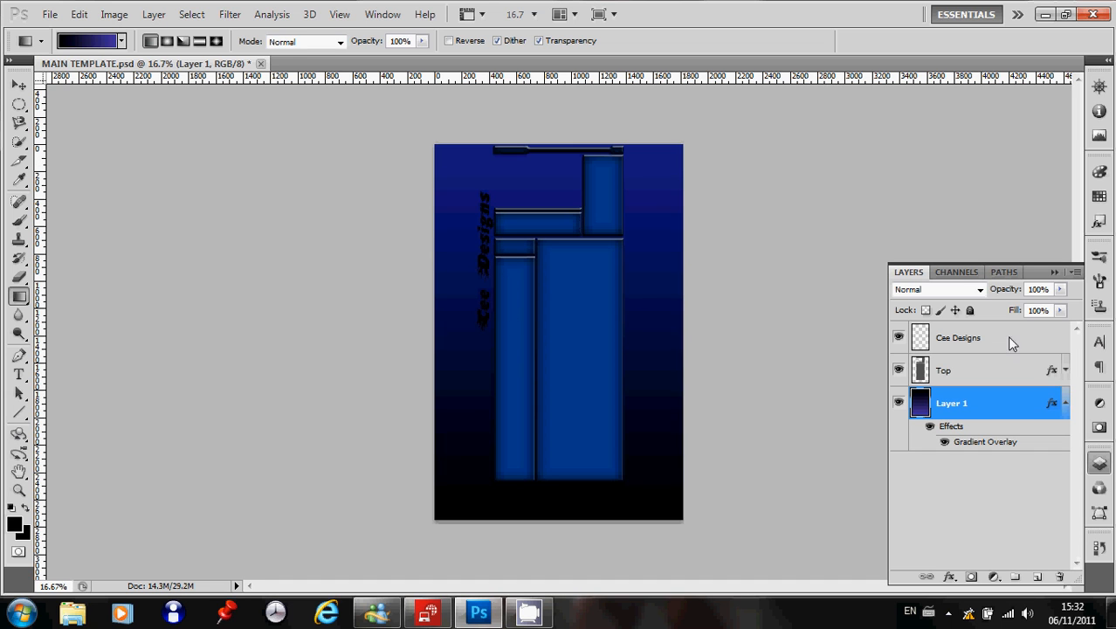
click(960, 343)
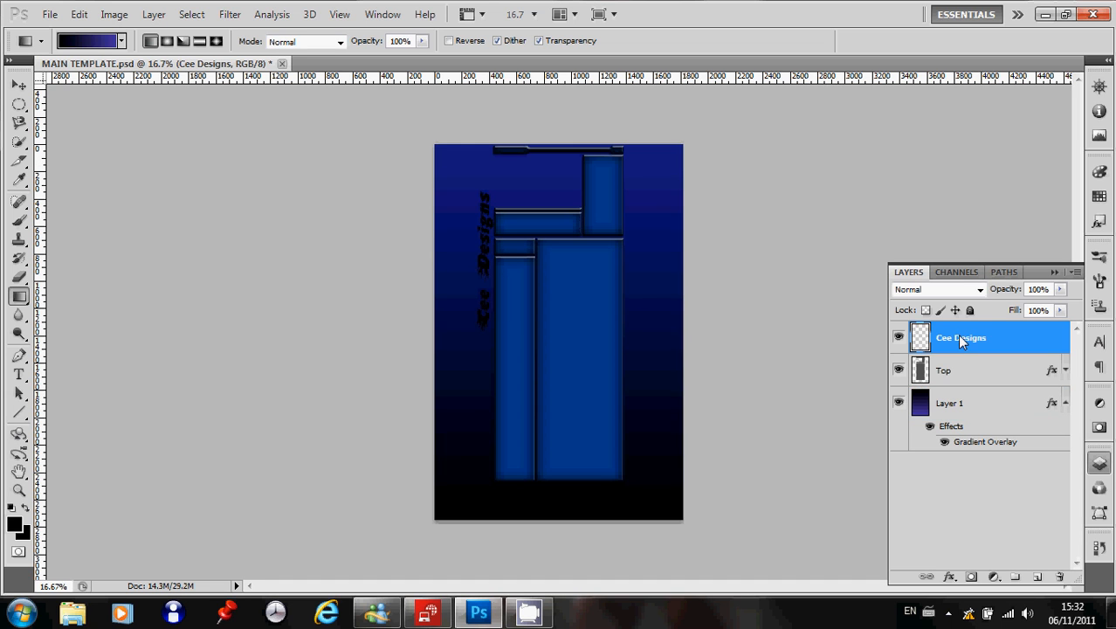
right_click(961, 341)
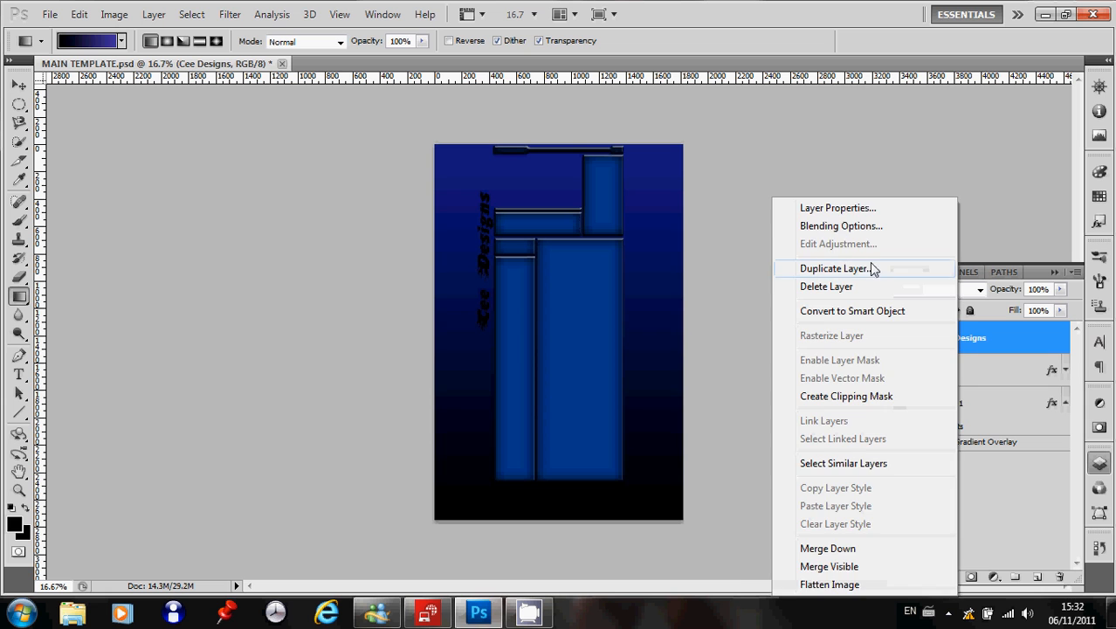
click(841, 226)
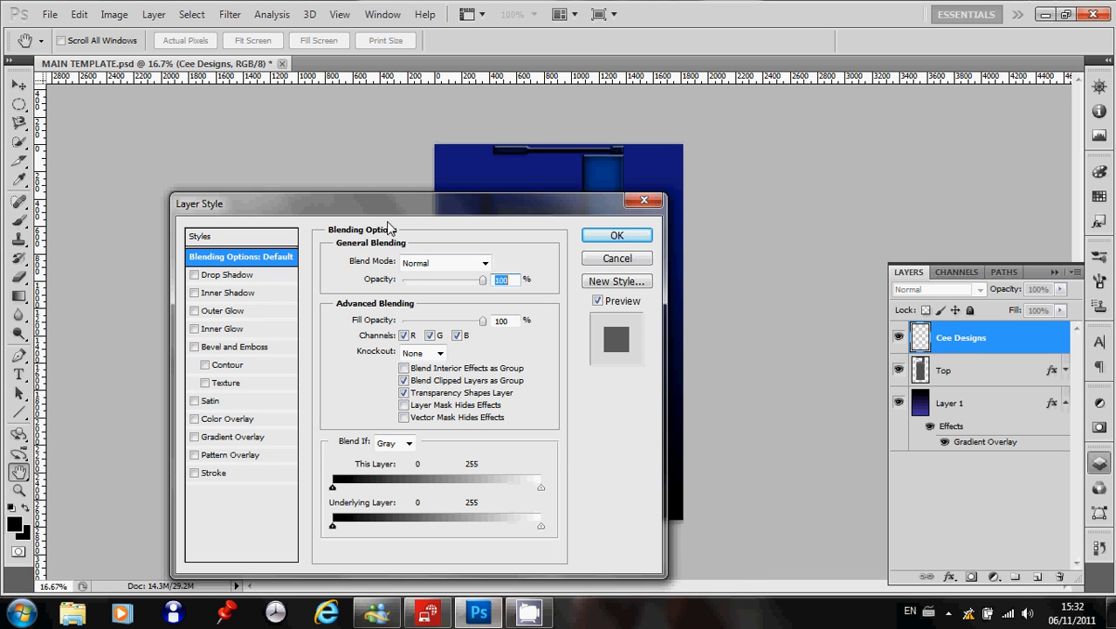
drag(394, 213, 611, 294)
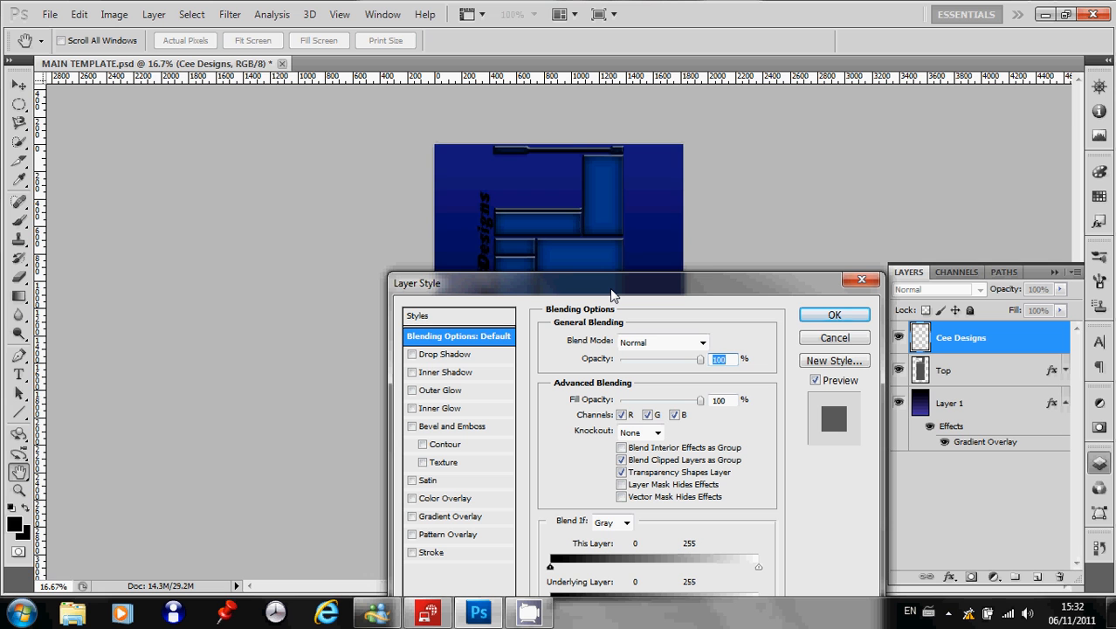
key(ctrl+plus)
key(ctrl+plus)
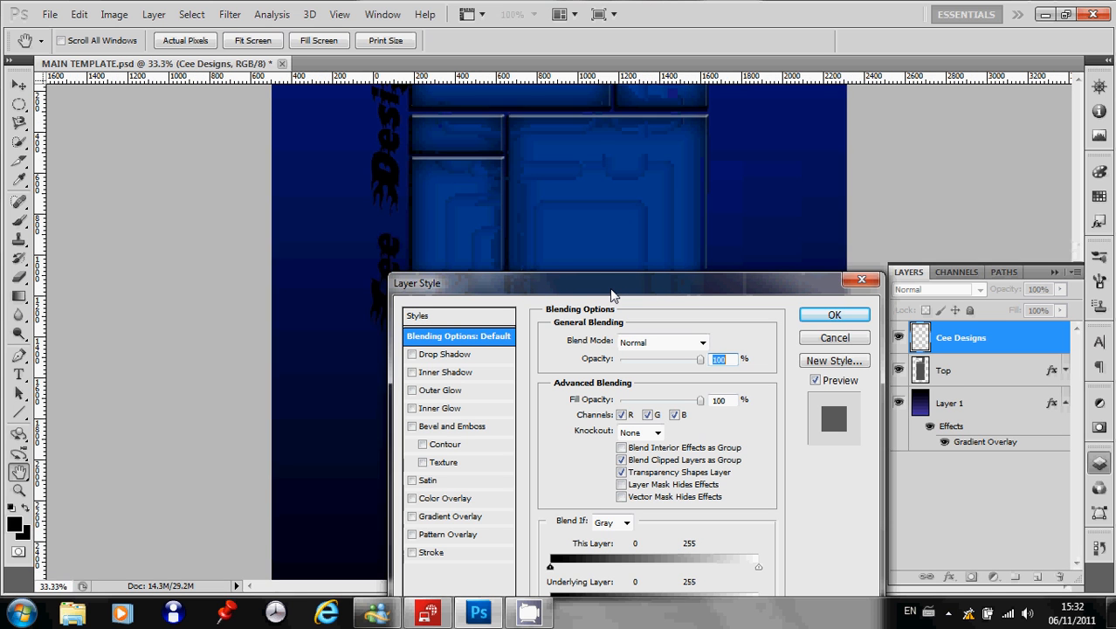
key(ctrl+plus)
drag(591, 297, 606, 267)
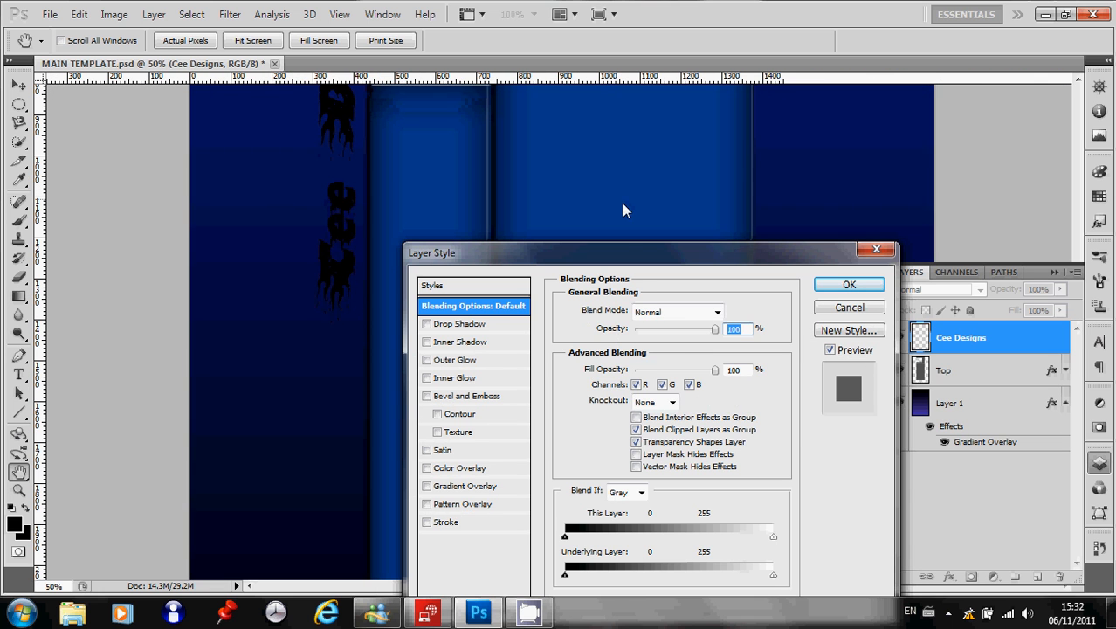
drag(617, 258, 624, 105)
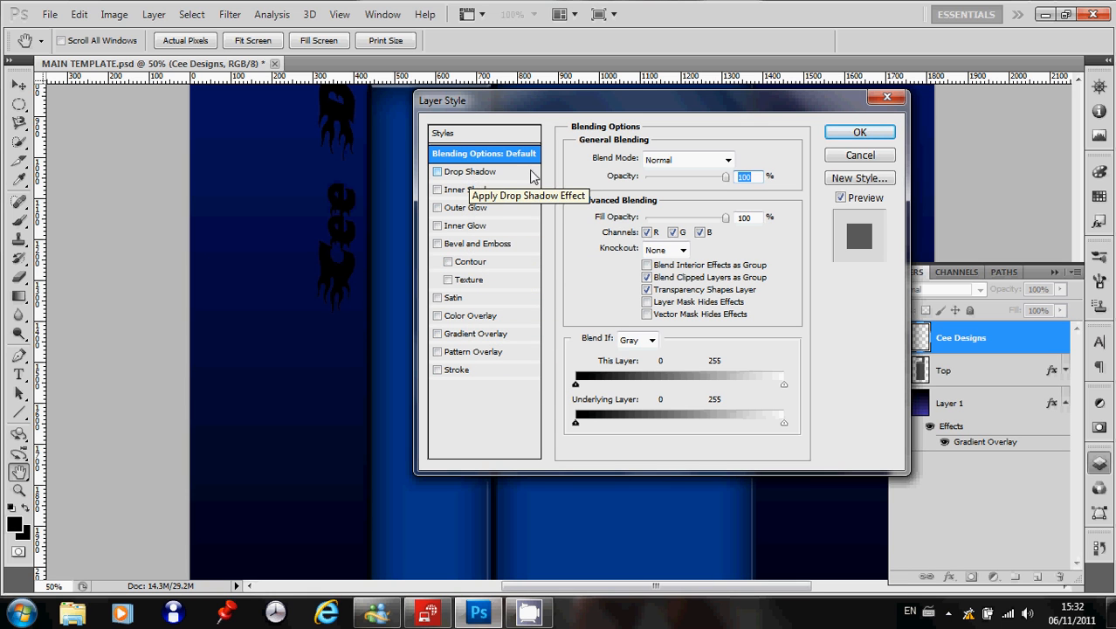
click(860, 131)
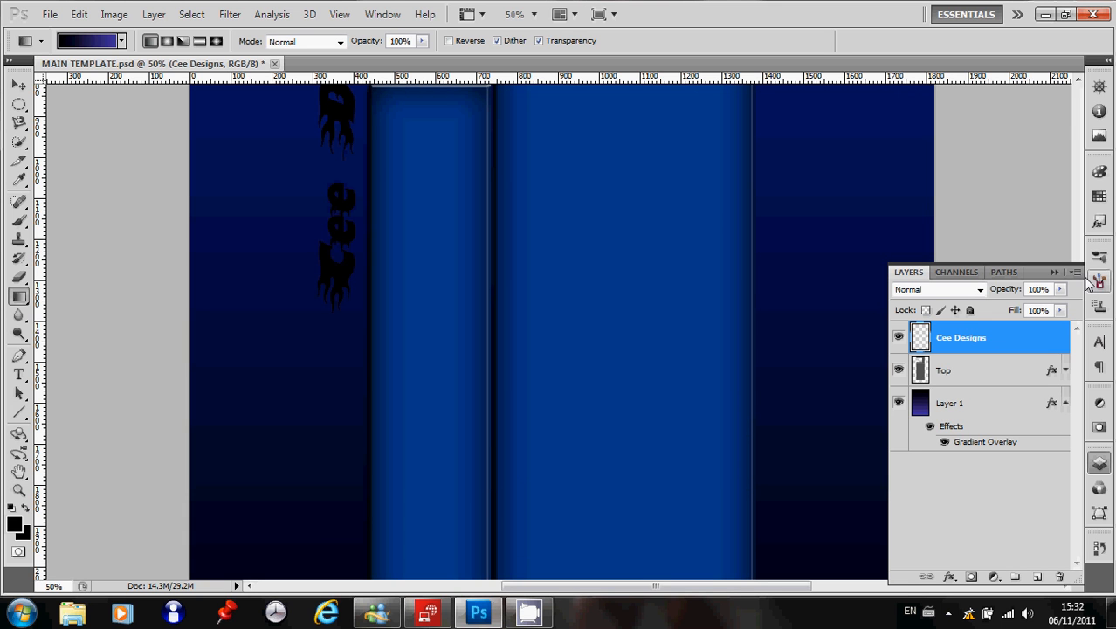
Try to save a copy of the template in JPEG format under the file name MAIN TEMPLATE.jpg.
key(ctrl+minus)
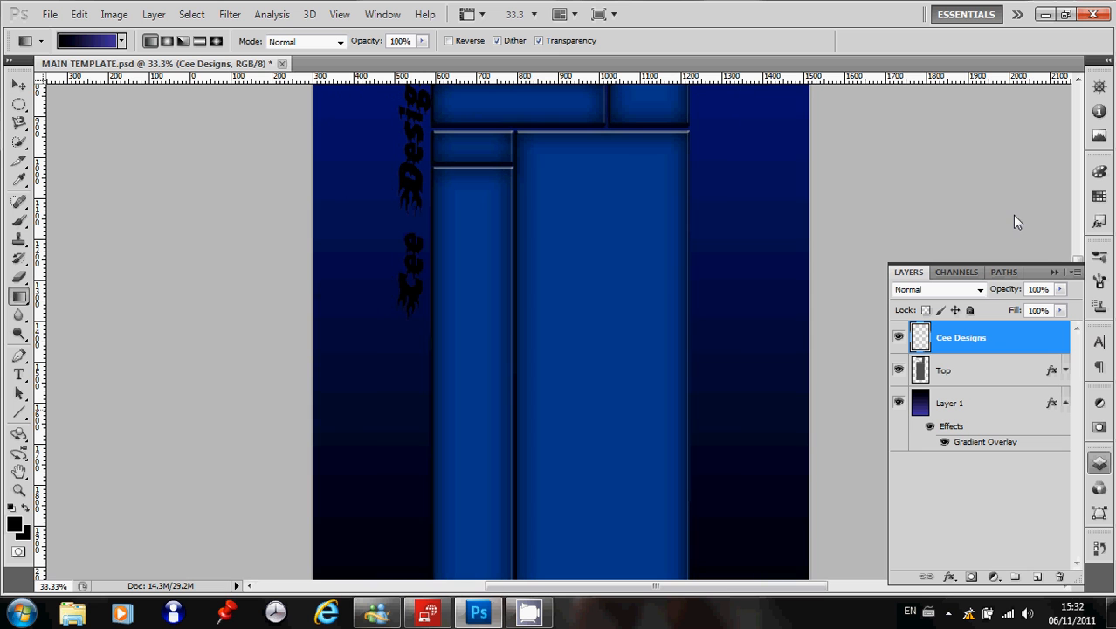
mouse_move(1082, 262)
mouse_down()
mouse_move(1080, 199)
mouse_move(1093, 330)
mouse_move(1078, 199)
mouse_move(1080, 268)
mouse_move(1079, 202)
mouse_move(1079, 254)
mouse_up()
click(50, 15)
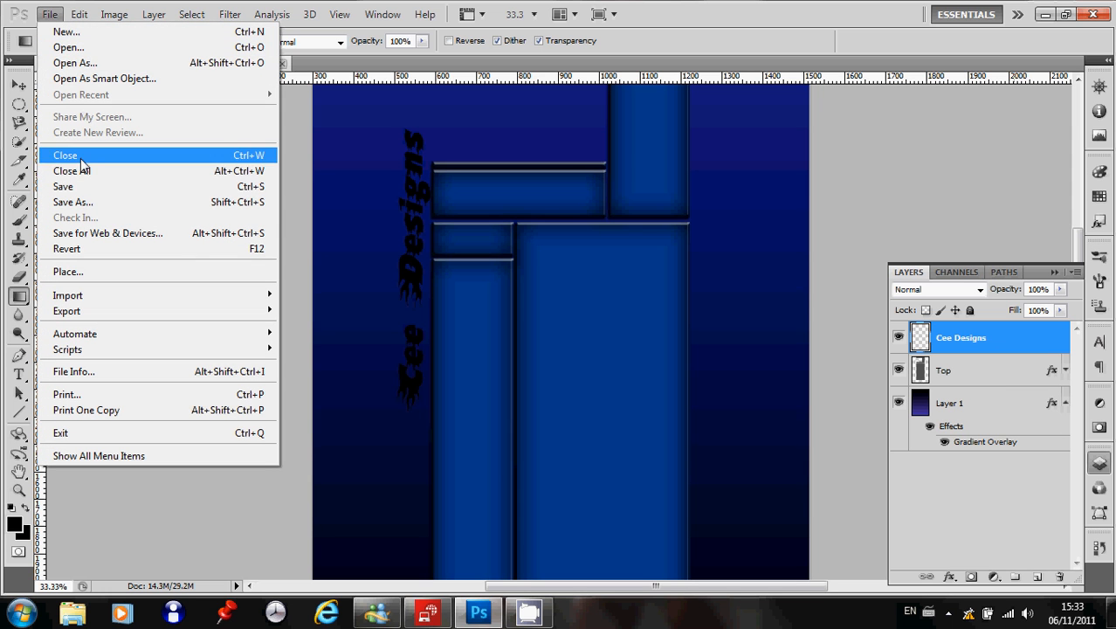
click(90, 204)
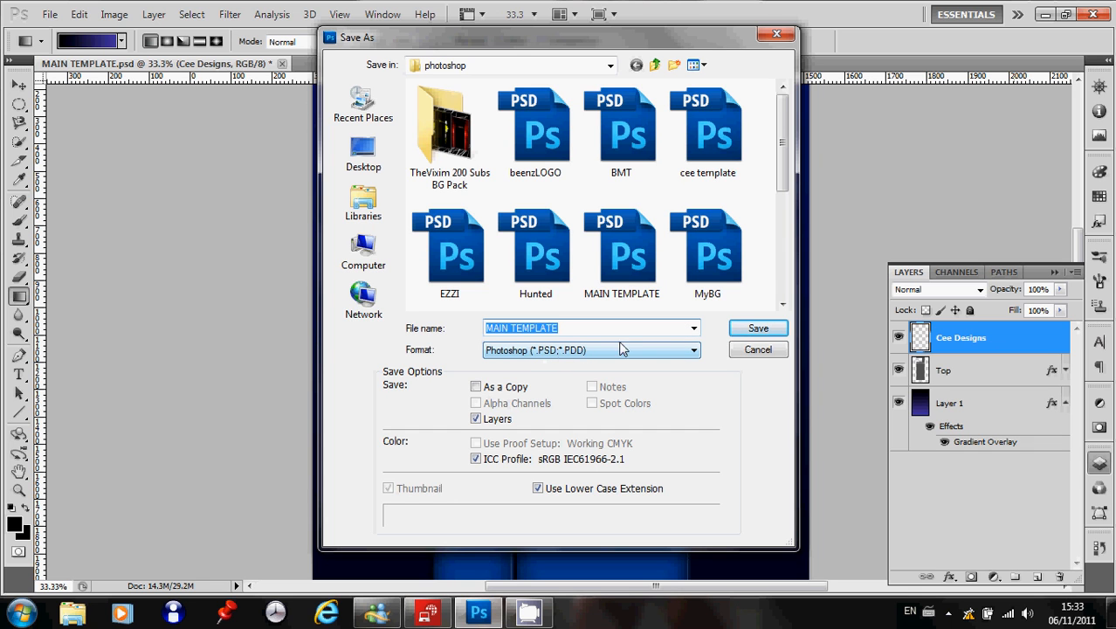
click(678, 349)
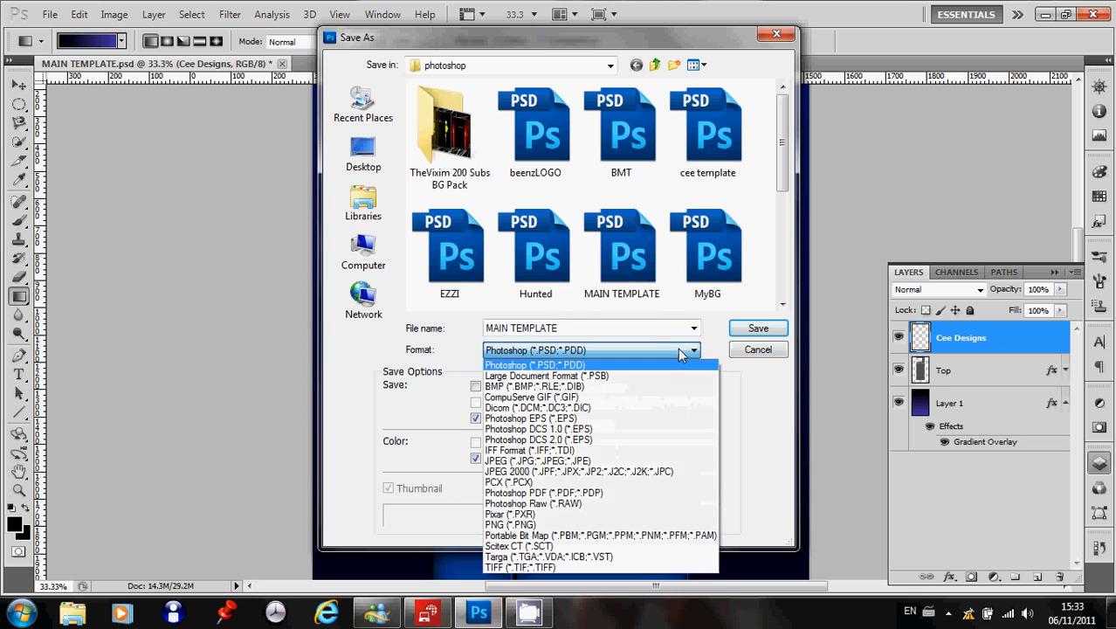
click(515, 460)
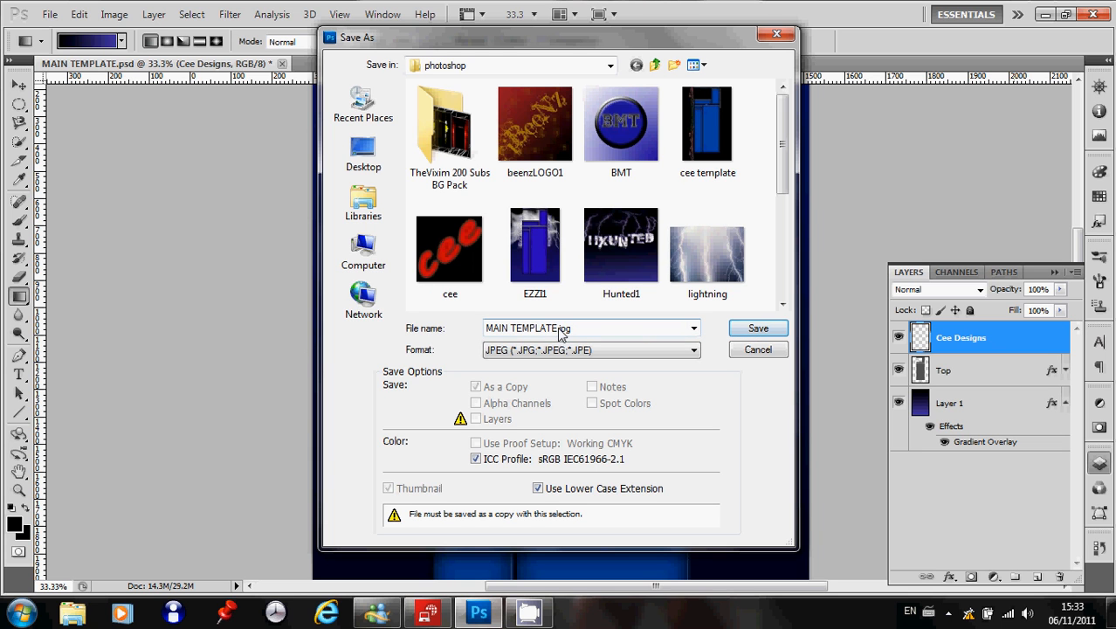
click(515, 337)
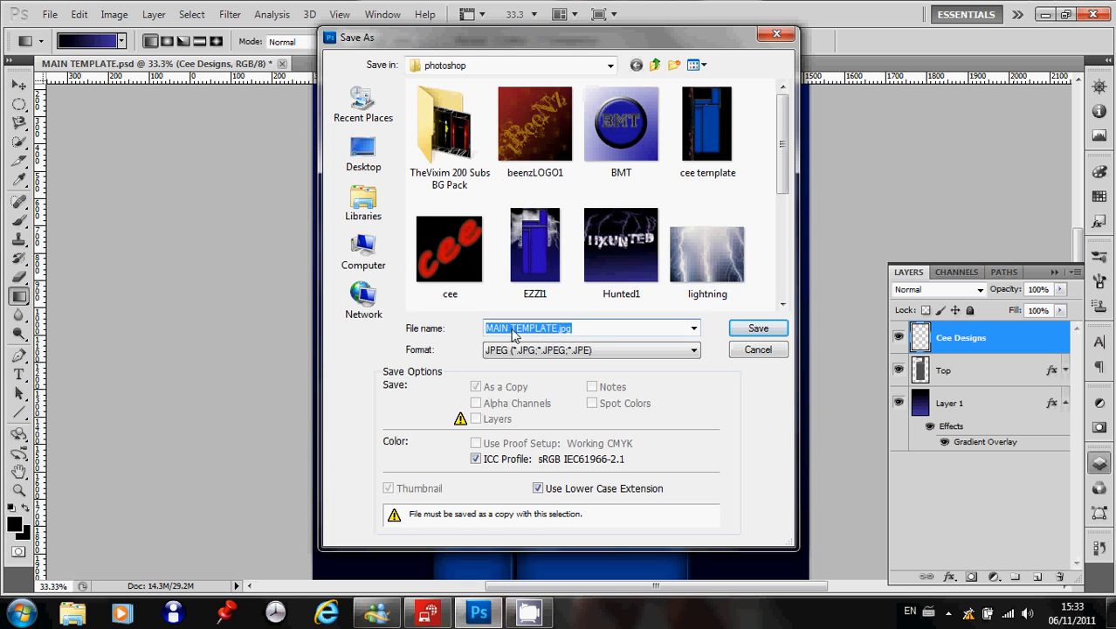
click(738, 330)
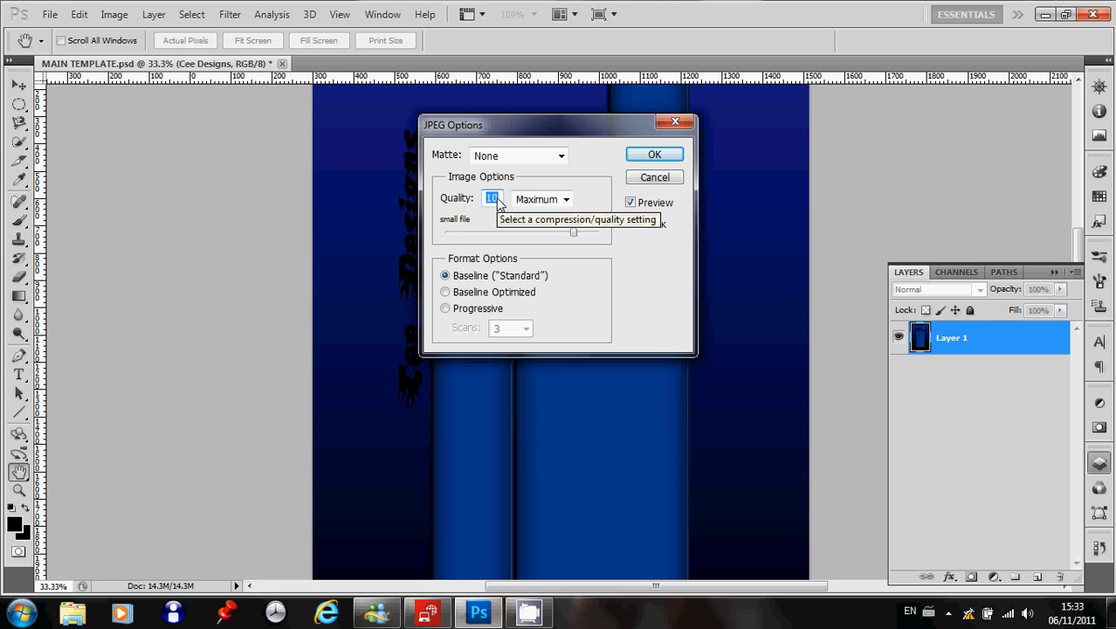
Try JPEG quality values 9, 8 and 7, and dismiss the JPEG options without exporting.
text(9)
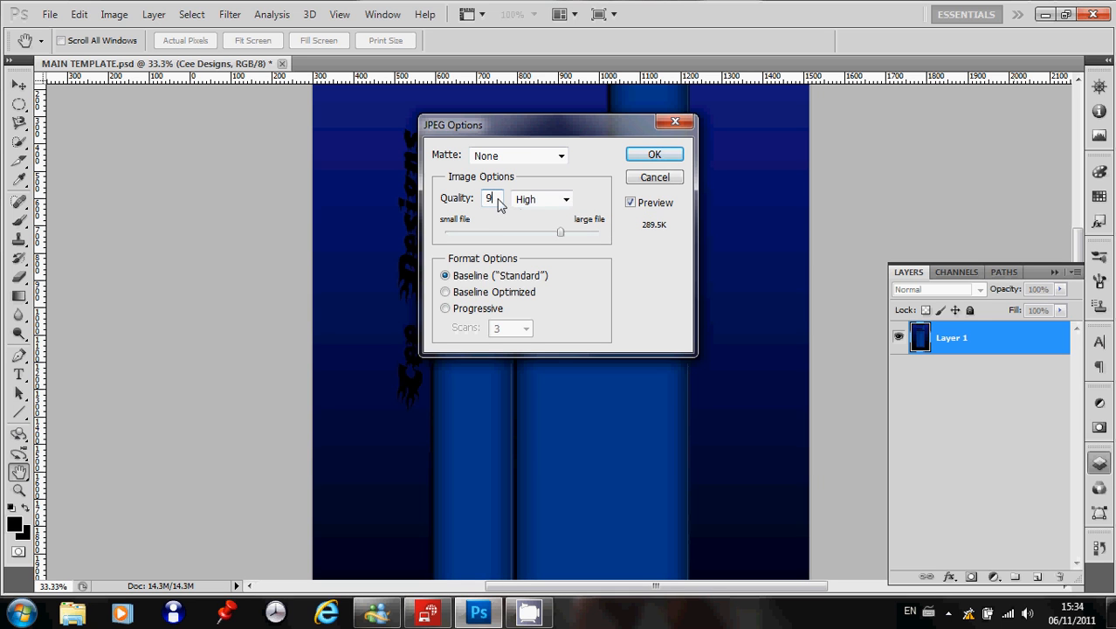
text(8)
text(7)
click(687, 125)
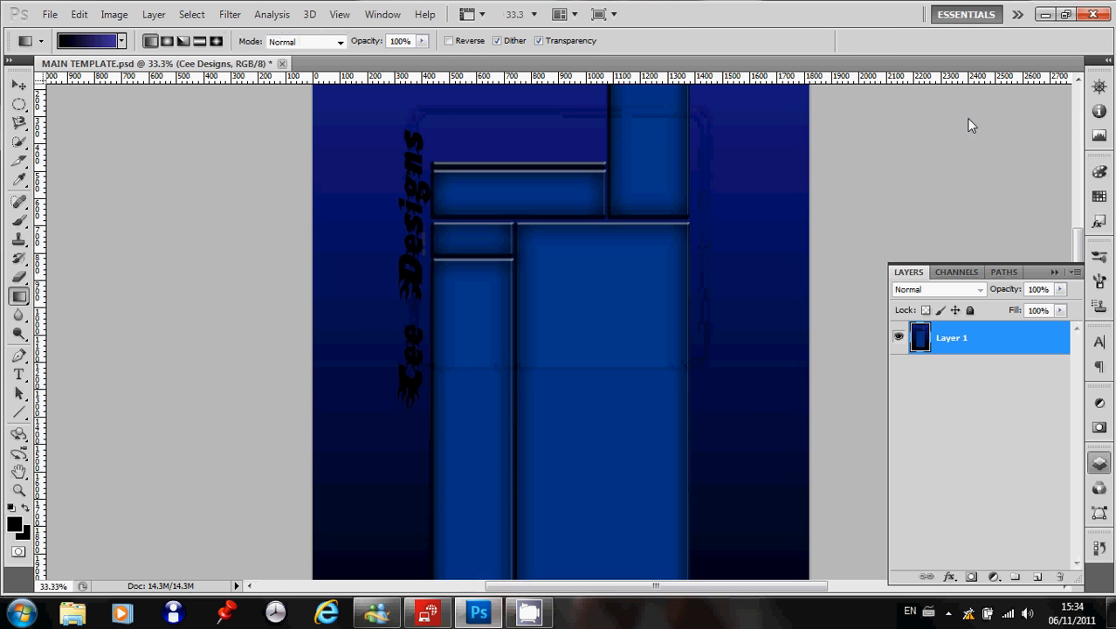
mouse_move(1077, 237)
mouse_down()
mouse_move(1078, 198)
mouse_move(1078, 268)
mouse_move(1074, 171)
mouse_move(1081, 223)
mouse_up()
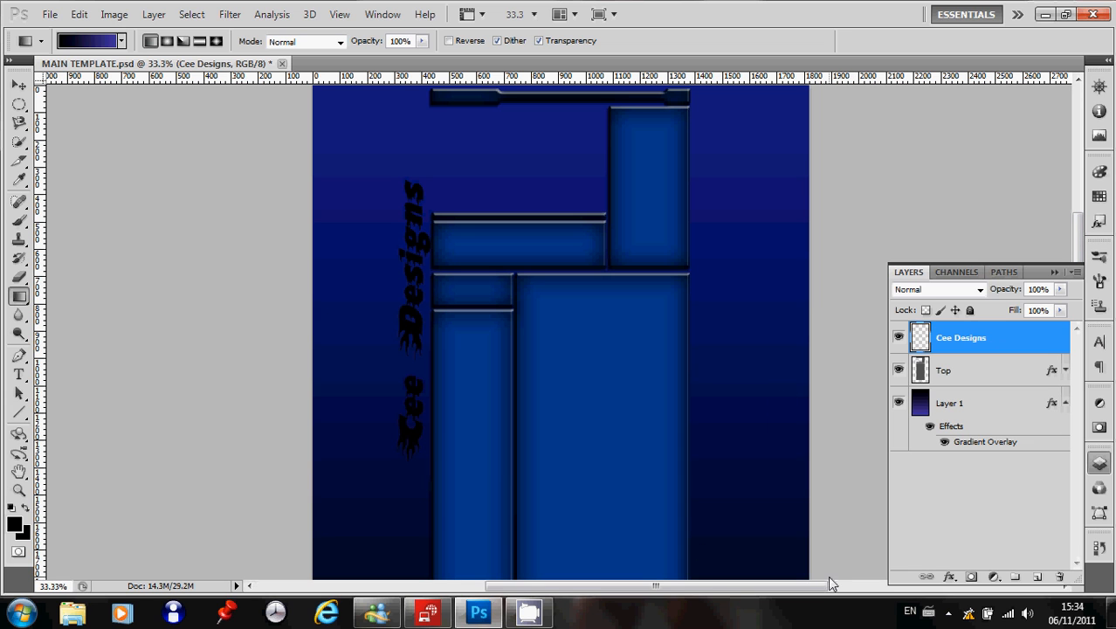
click(948, 613)
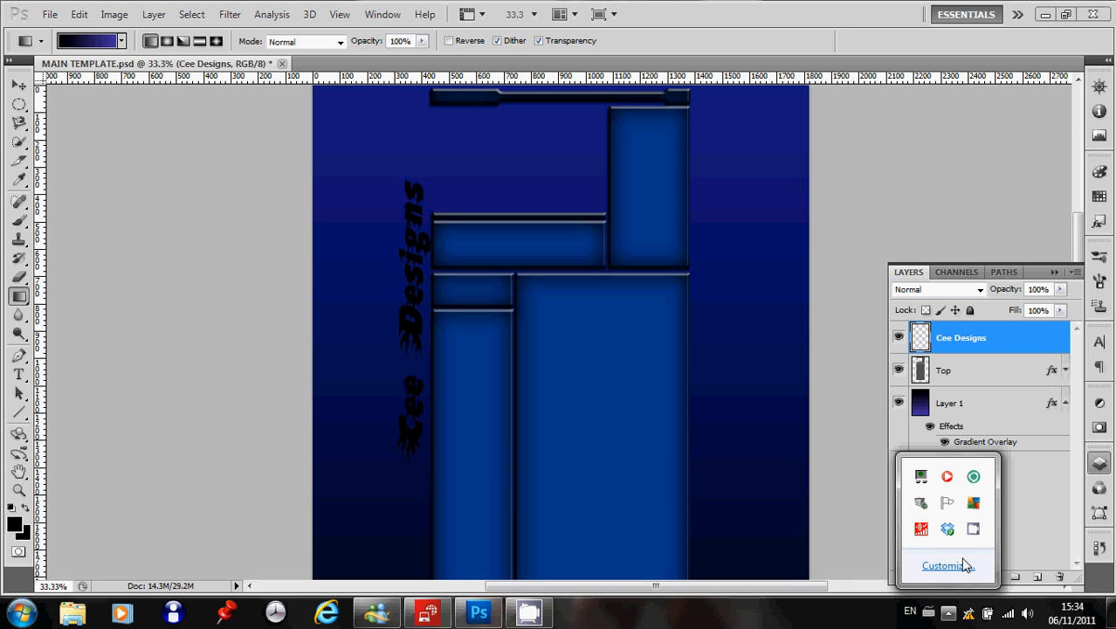